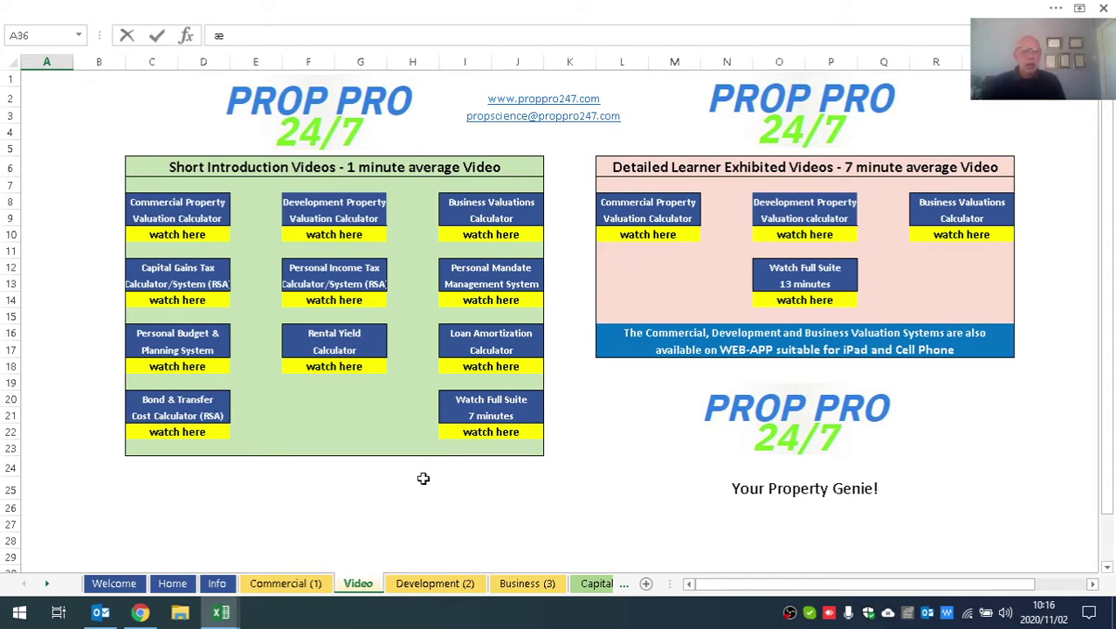
On the Commercial (1) sheet, enter a gross monthly rental income of 300 000, monthly costs of 30 000 and a monthly maintenance provision of 4 000
click(278, 586)
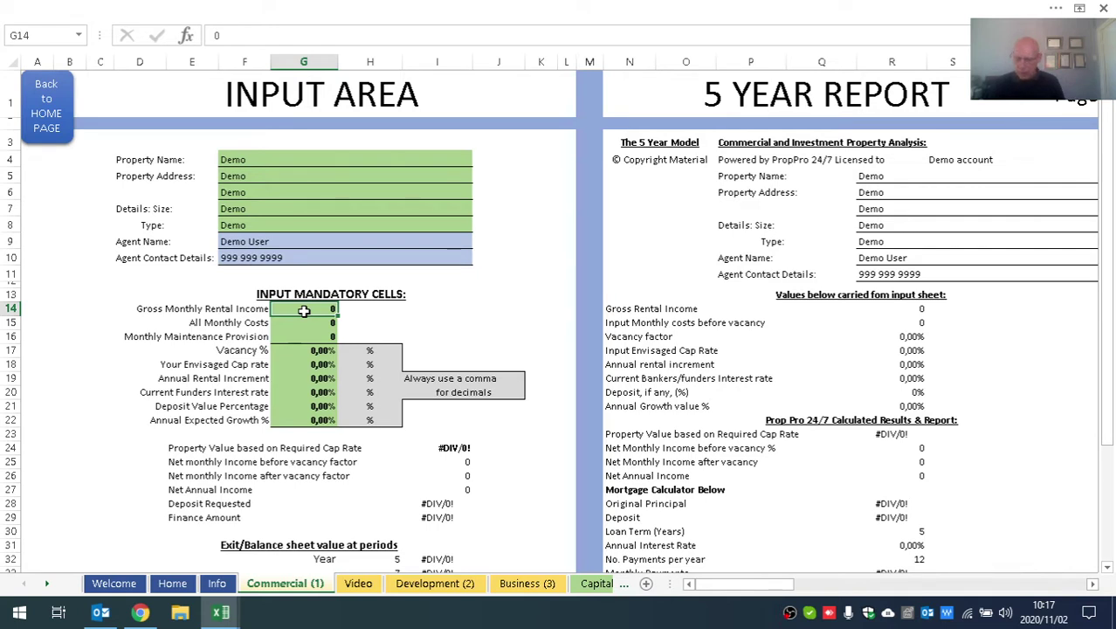
text(300 000)
key(Return)
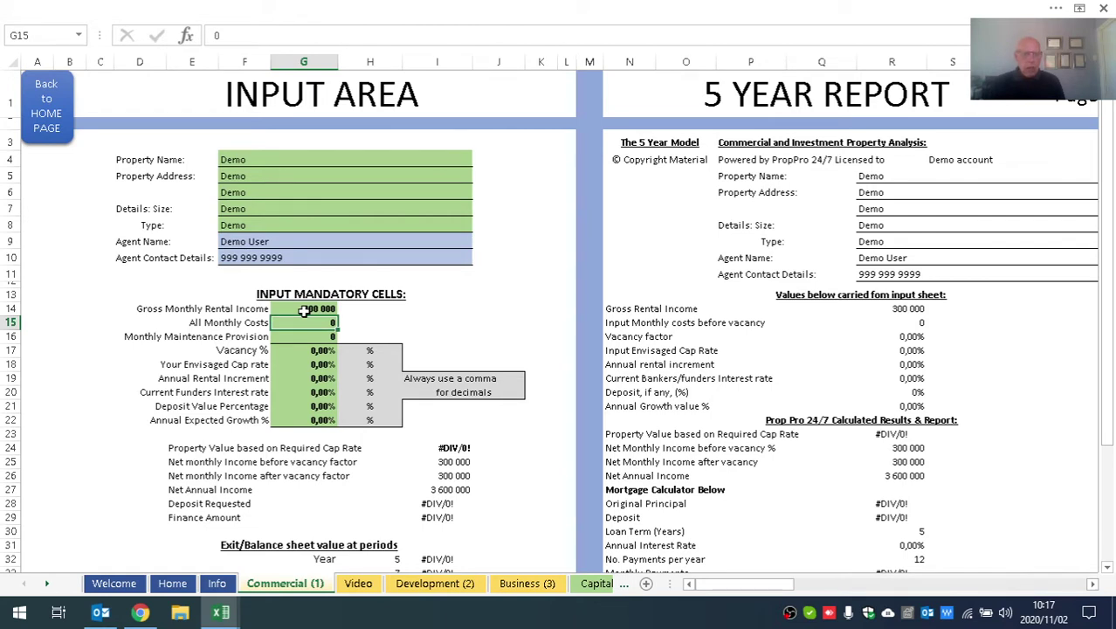
text(30000)
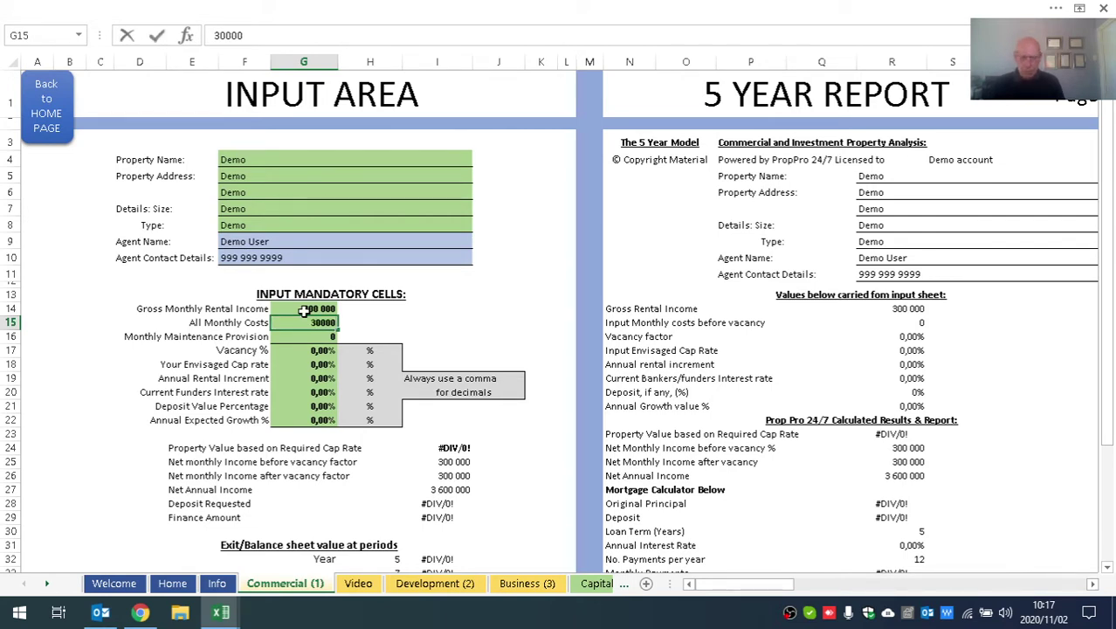
key(Return)
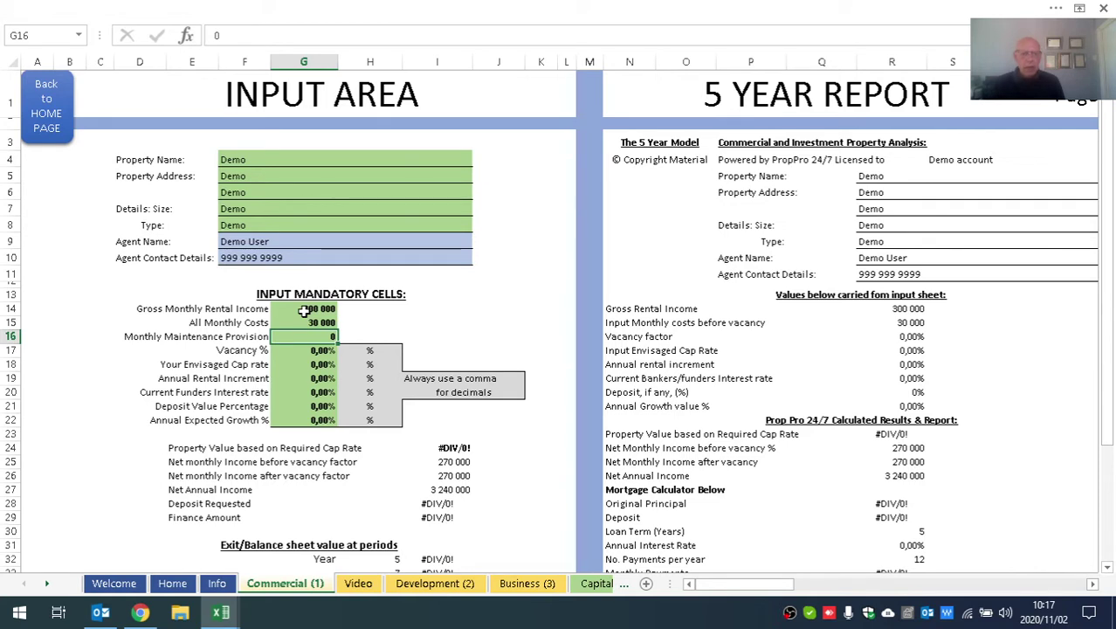
text(4000)
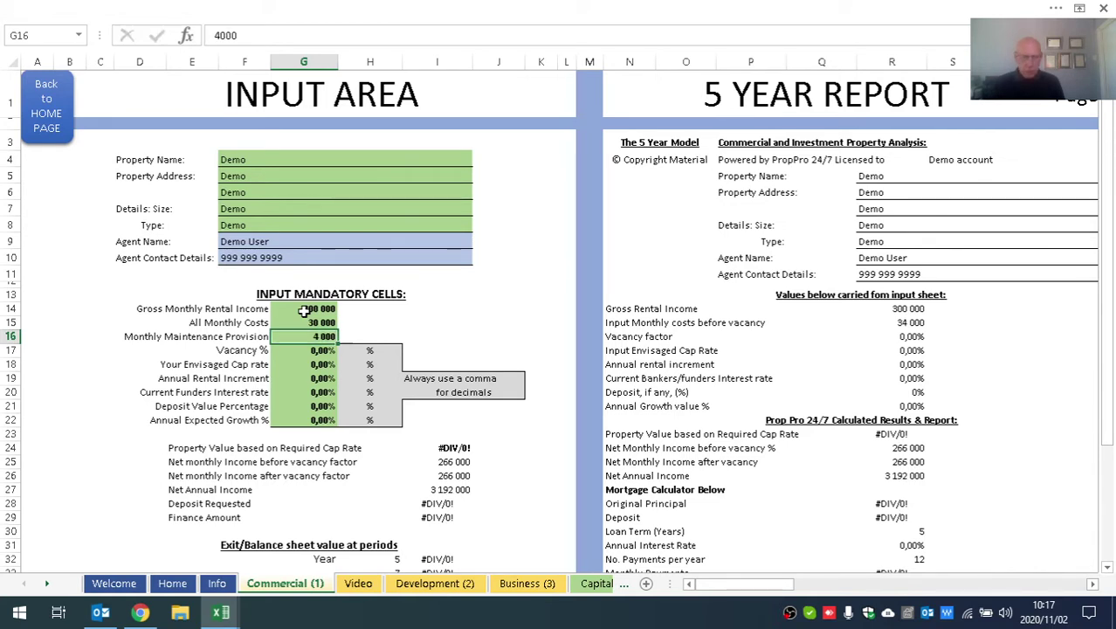
key(Return)
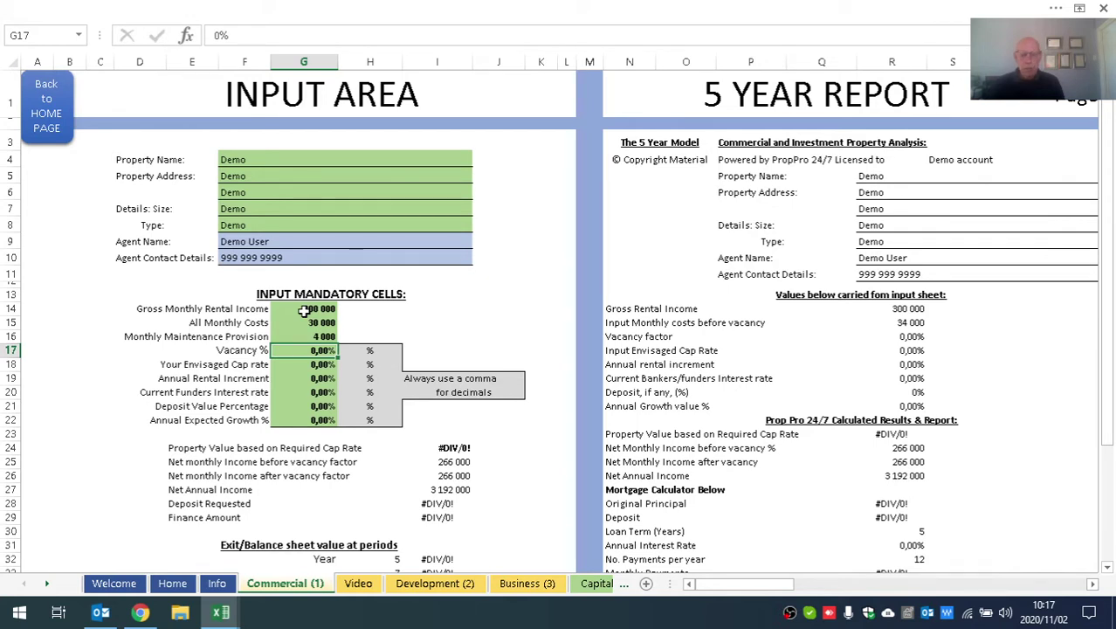
Set the vacancy to 5%, the envisaged cap rate to 9% and the annual rental increment to 6%
text(5)
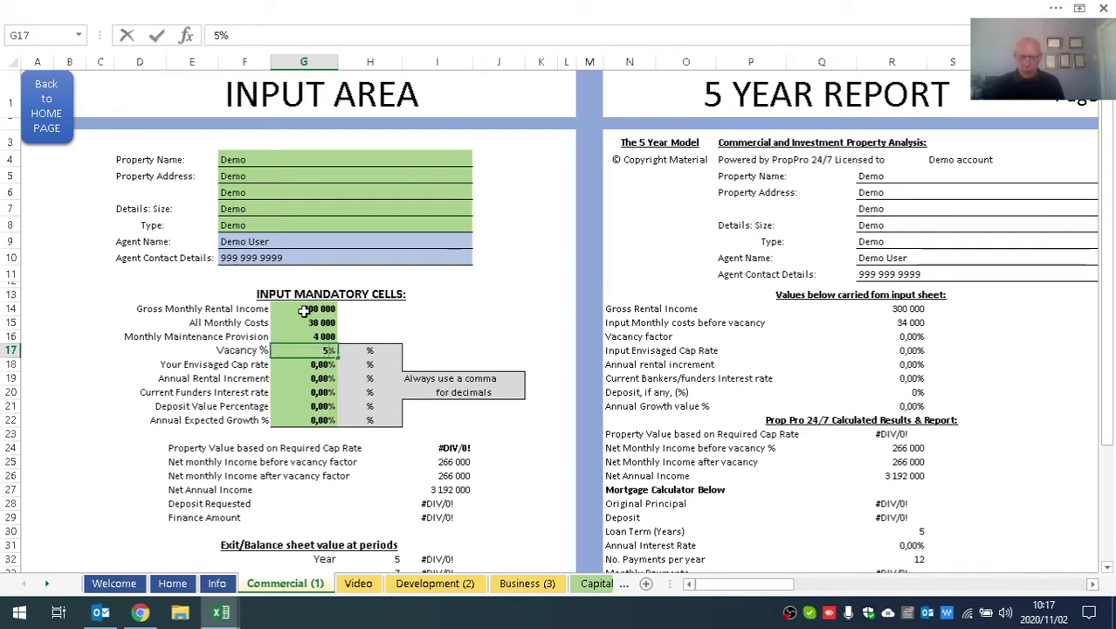
key(Return)
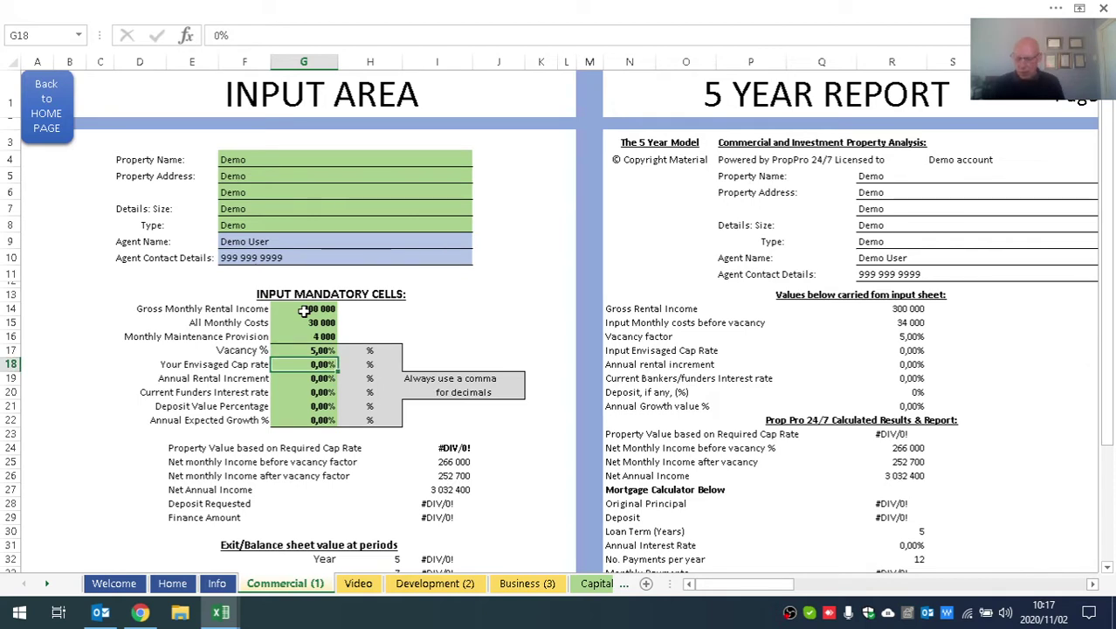
text(9)
key(Return)
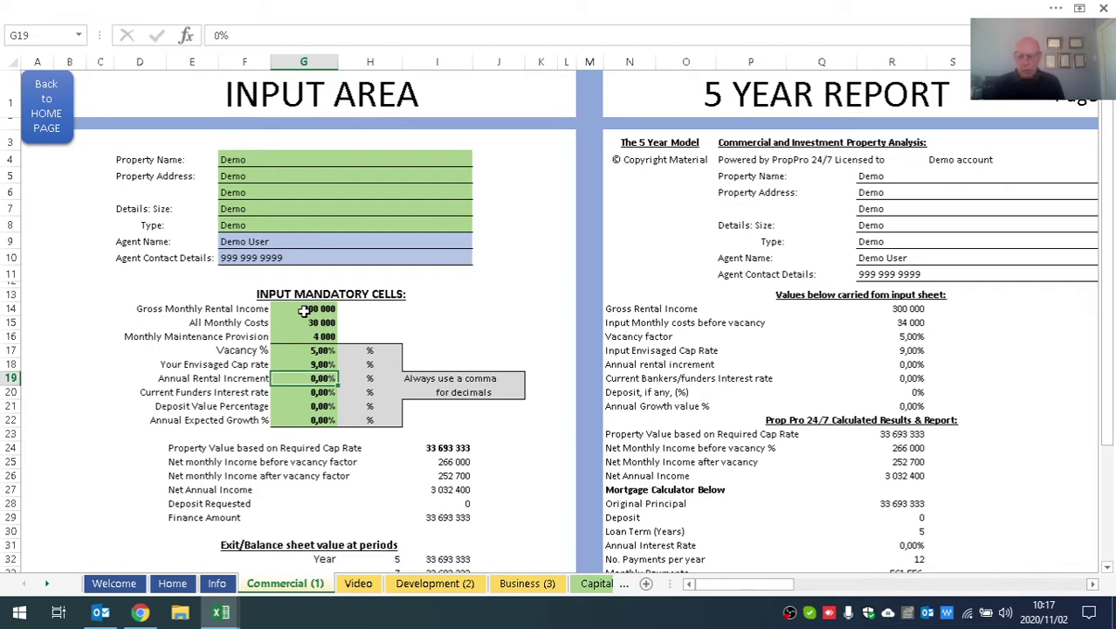
text(6)
key(Return)
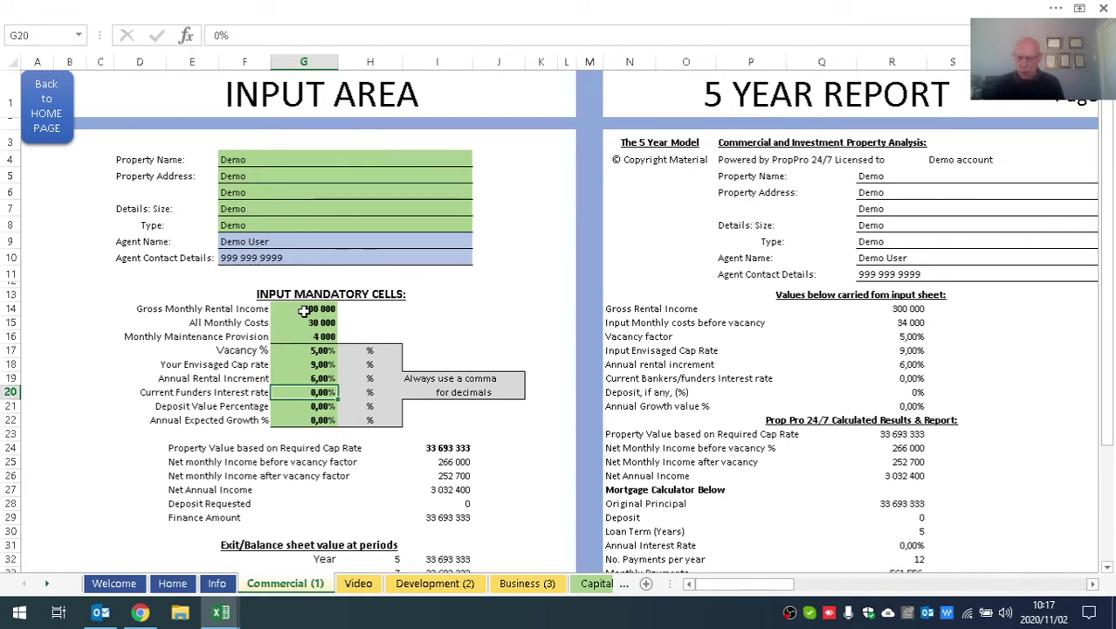
Set the current funders interest rate to 9%, the deposit value percentage to 40% and the annual expected growth to 4%
key(Down)
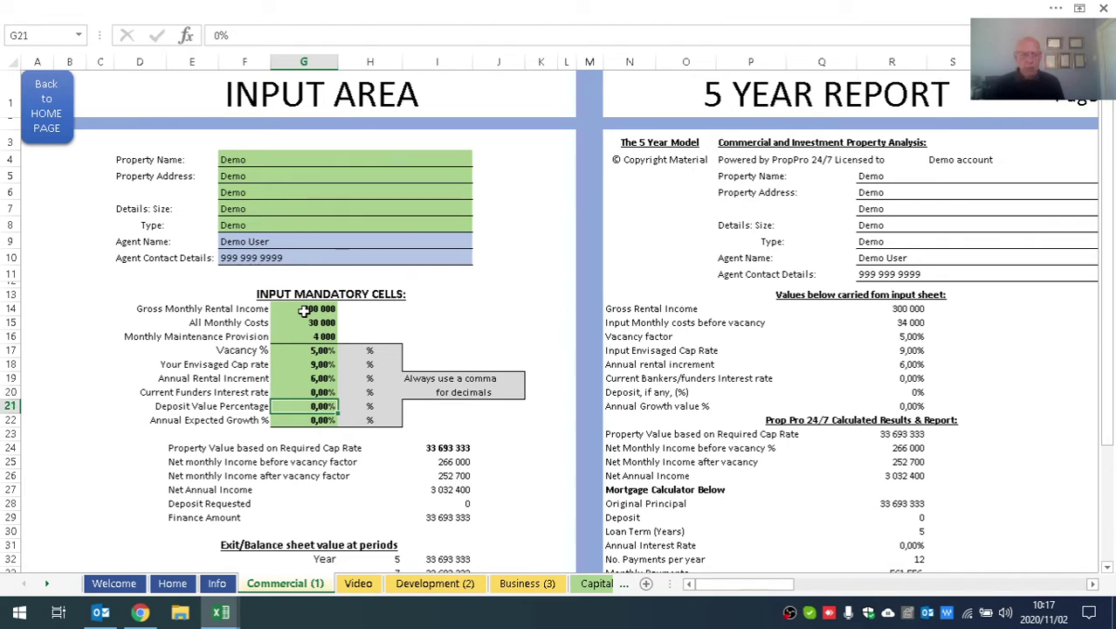
click(313, 393)
text(9)
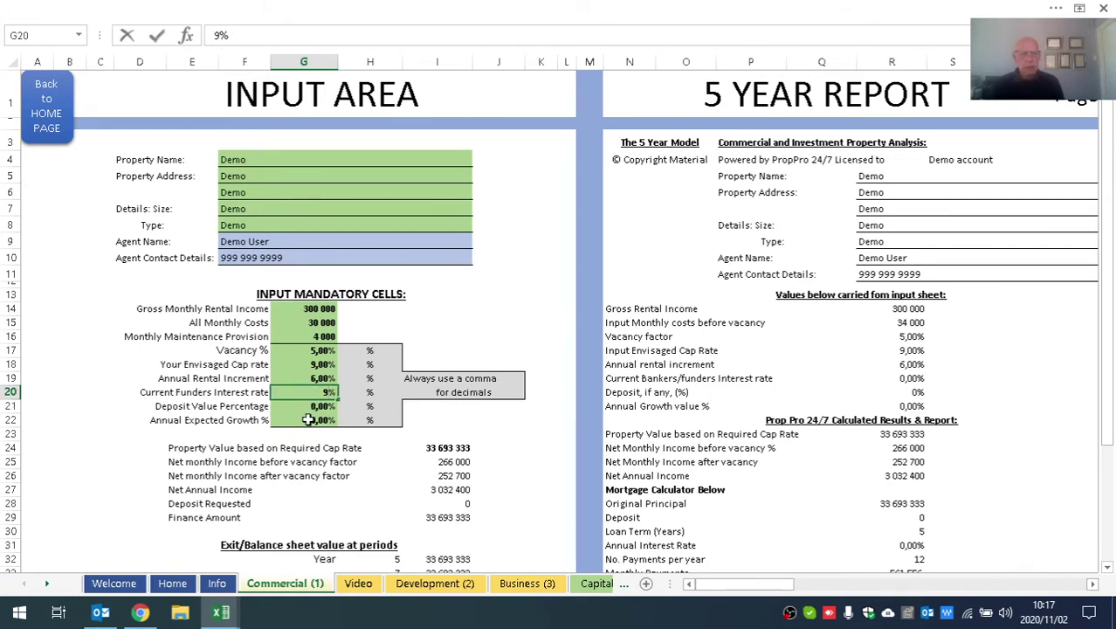
key(Return)
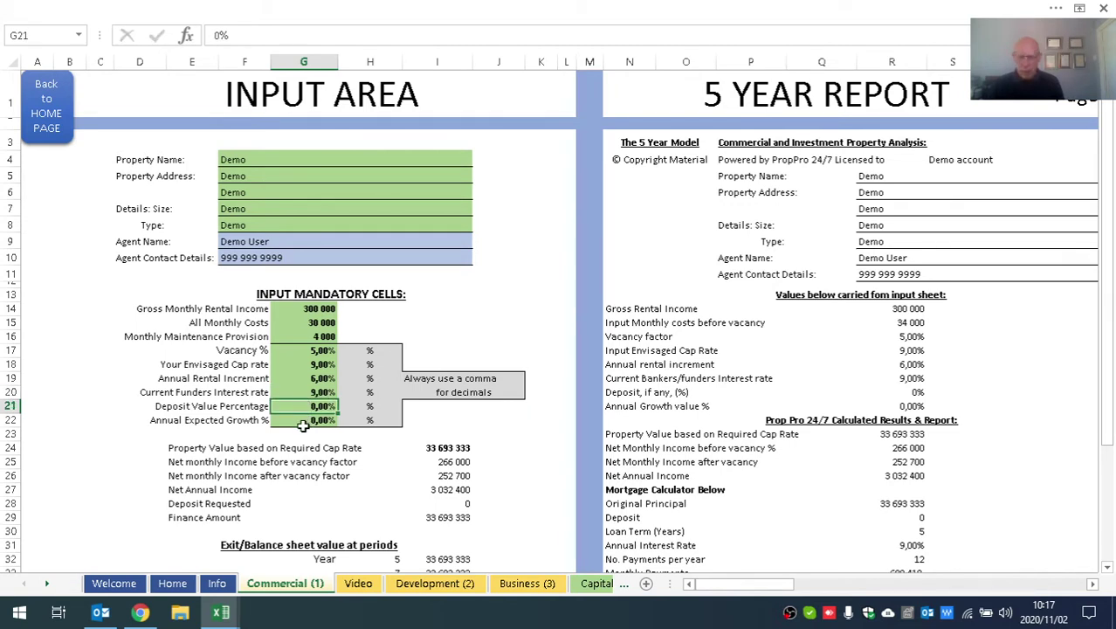
text(40)
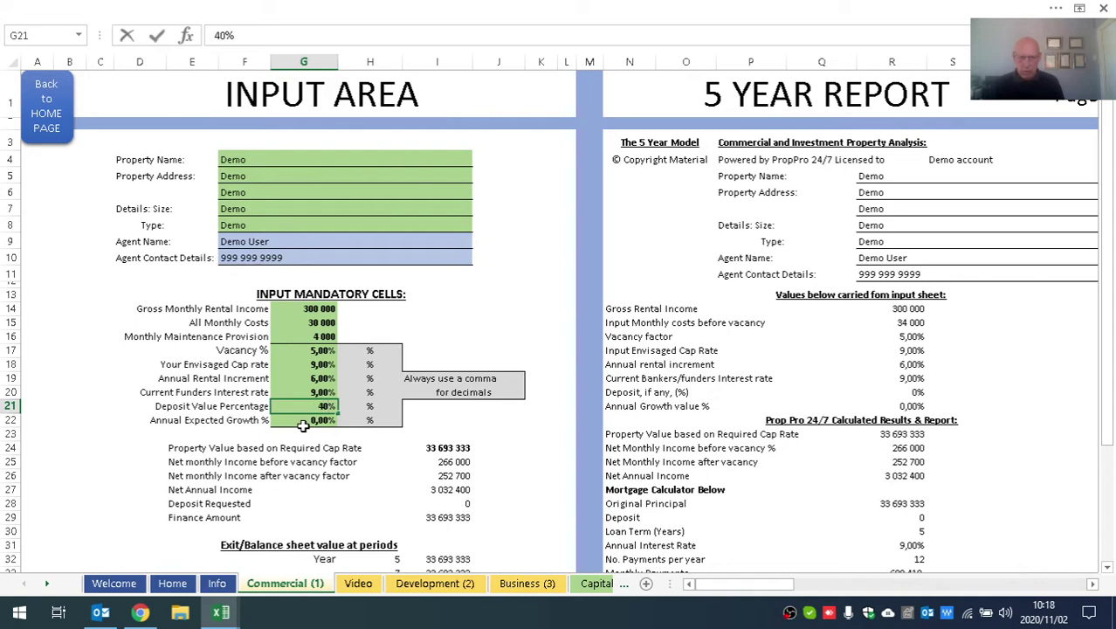
click(303, 426)
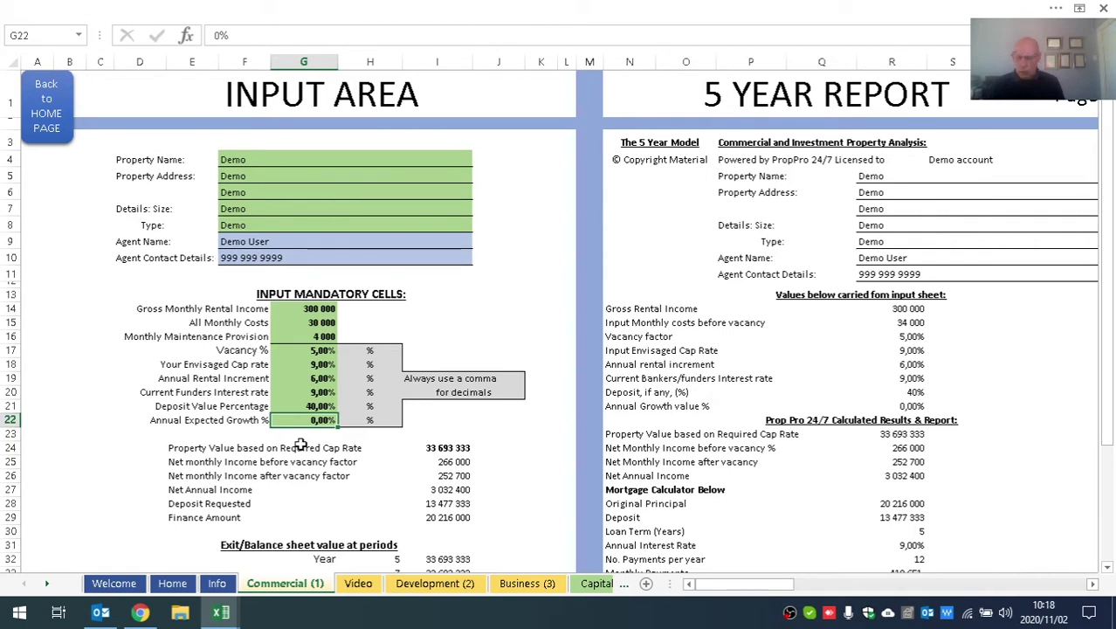
text(4)
key(Return)
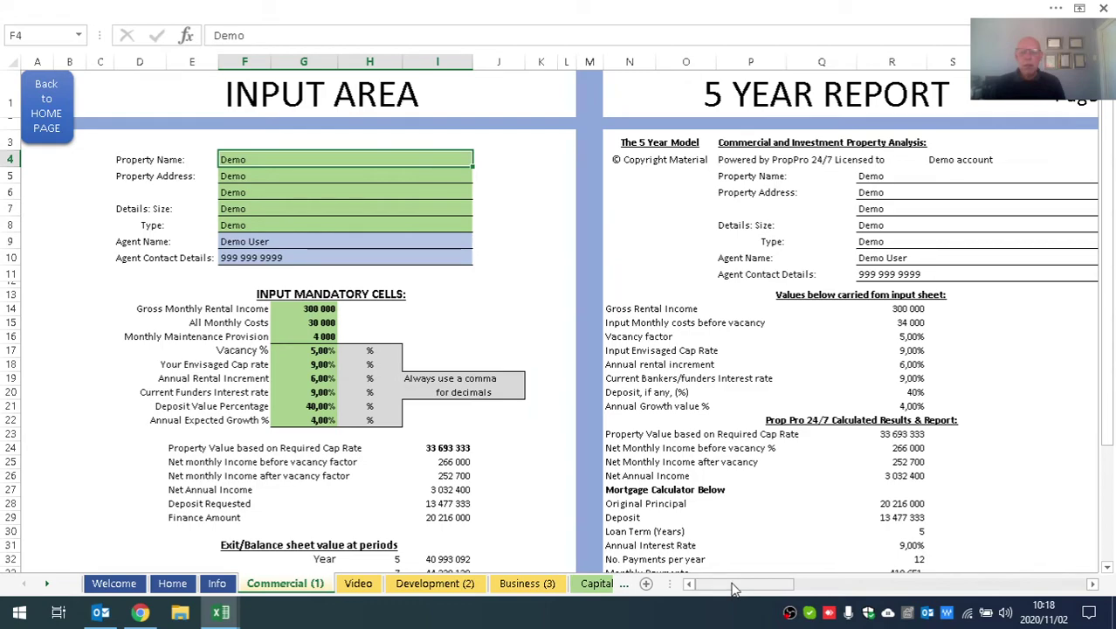
Examine the 10 Year Report's carried input values, calculated results, mortgage figures, cash flow analysis and return metrics
drag(733, 589, 879, 593)
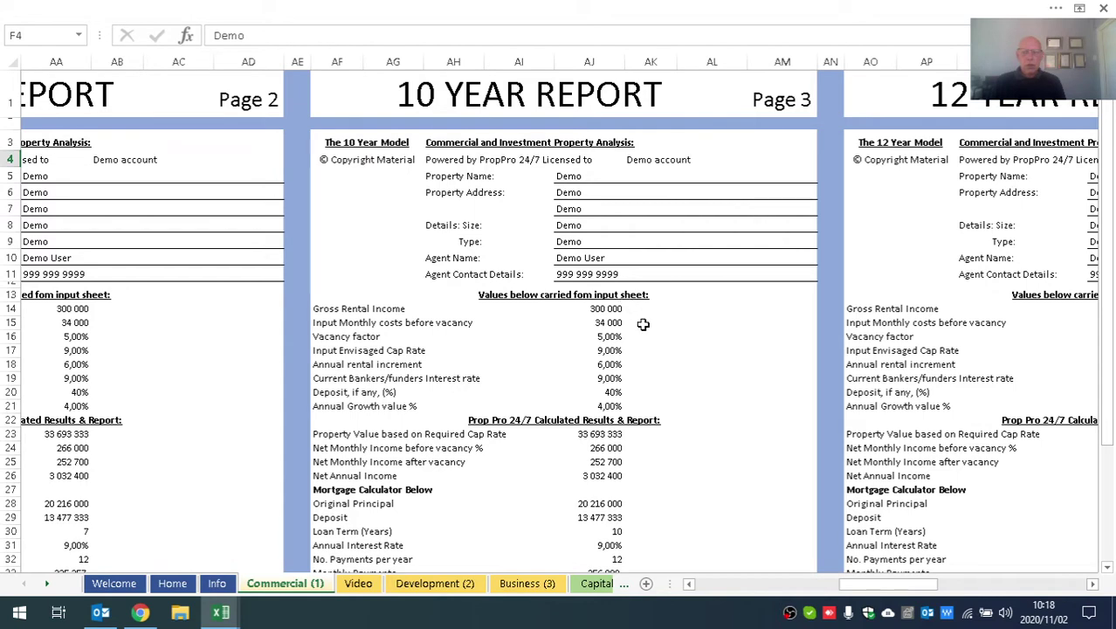
scroll(614, 371, down, 1)
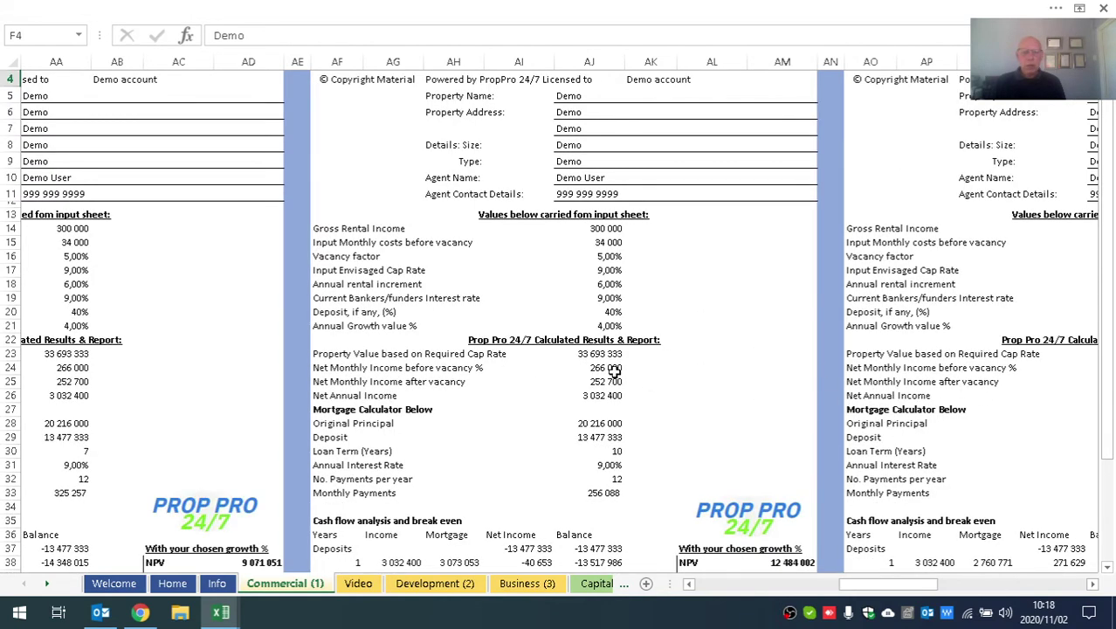
scroll(613, 371, down, 1)
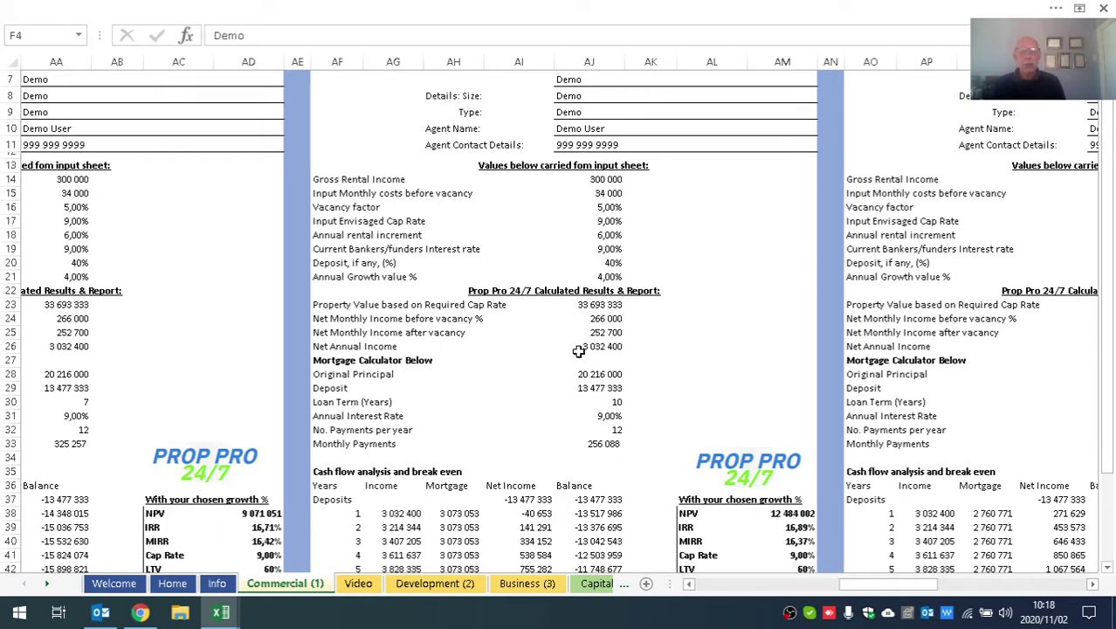
scroll(579, 351, down, 1)
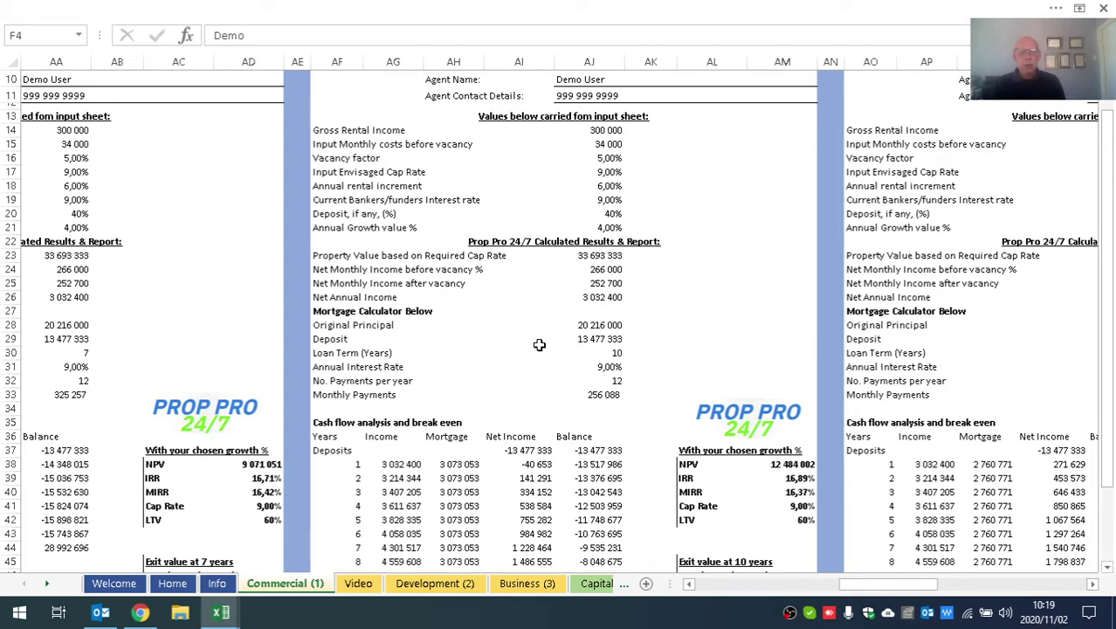
scroll(539, 345, down, 1)
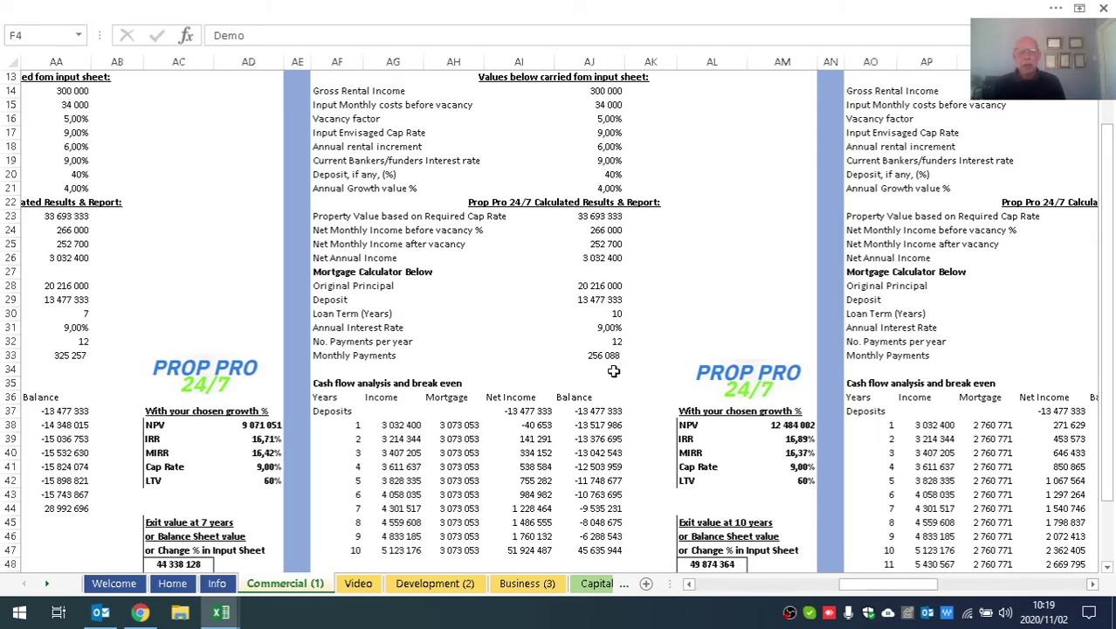
scroll(614, 372, down, 2)
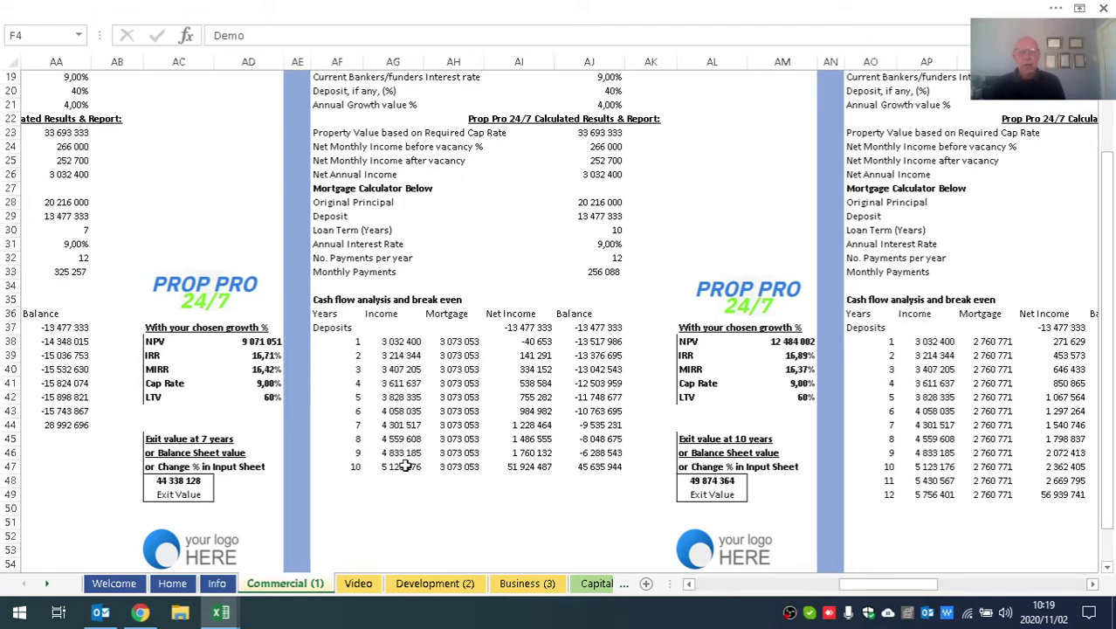
scroll(406, 467, up, 3)
scroll(444, 424, up, 1)
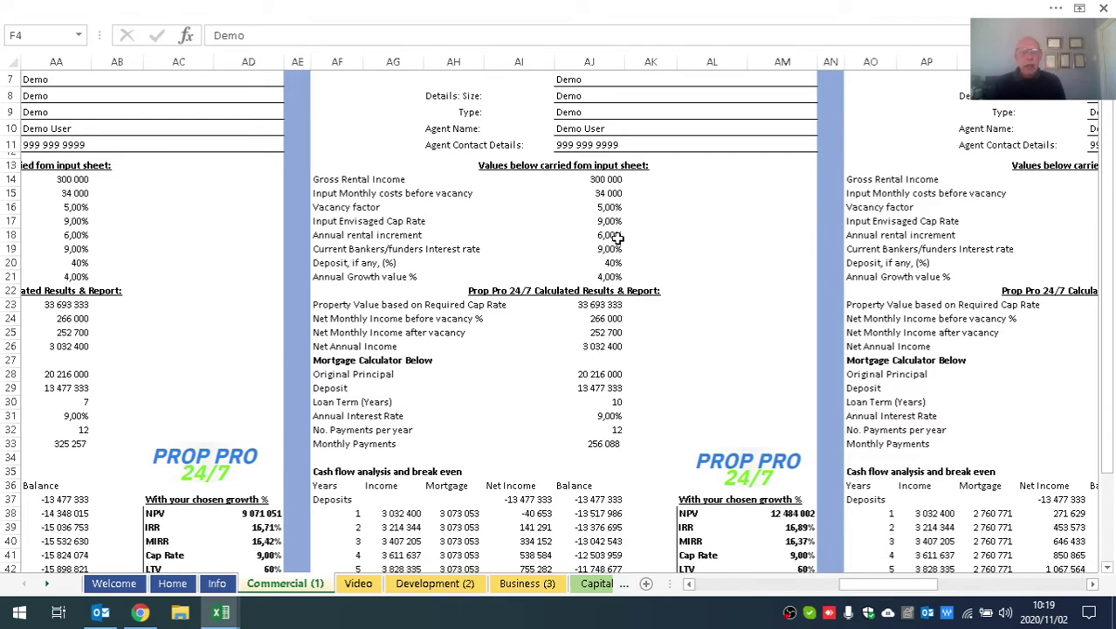
scroll(611, 244, down, 3)
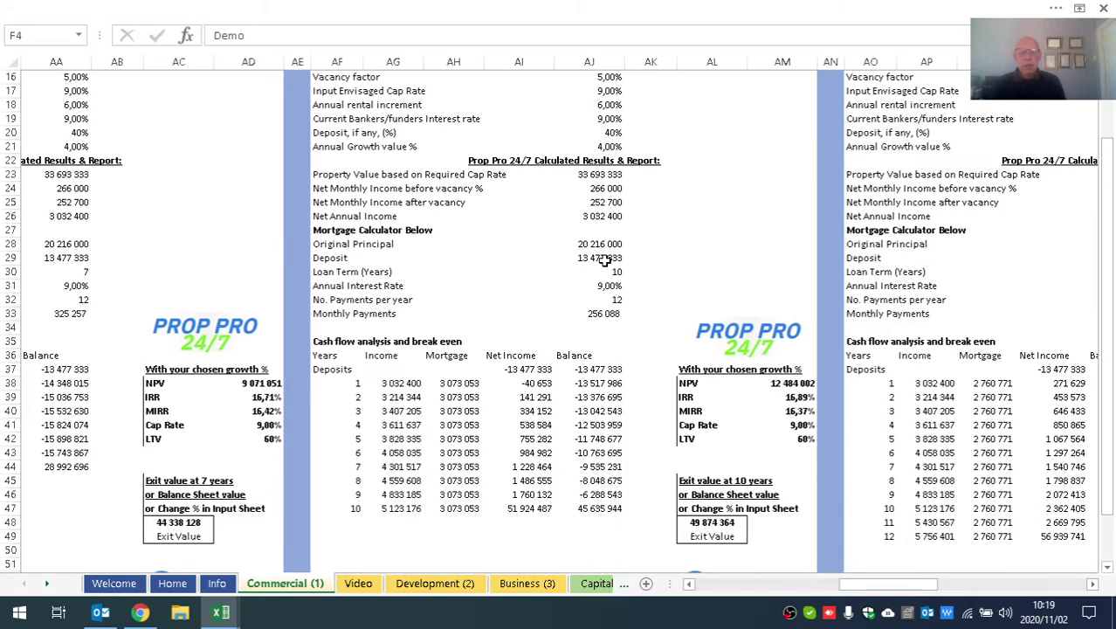
scroll(605, 260, down, 1)
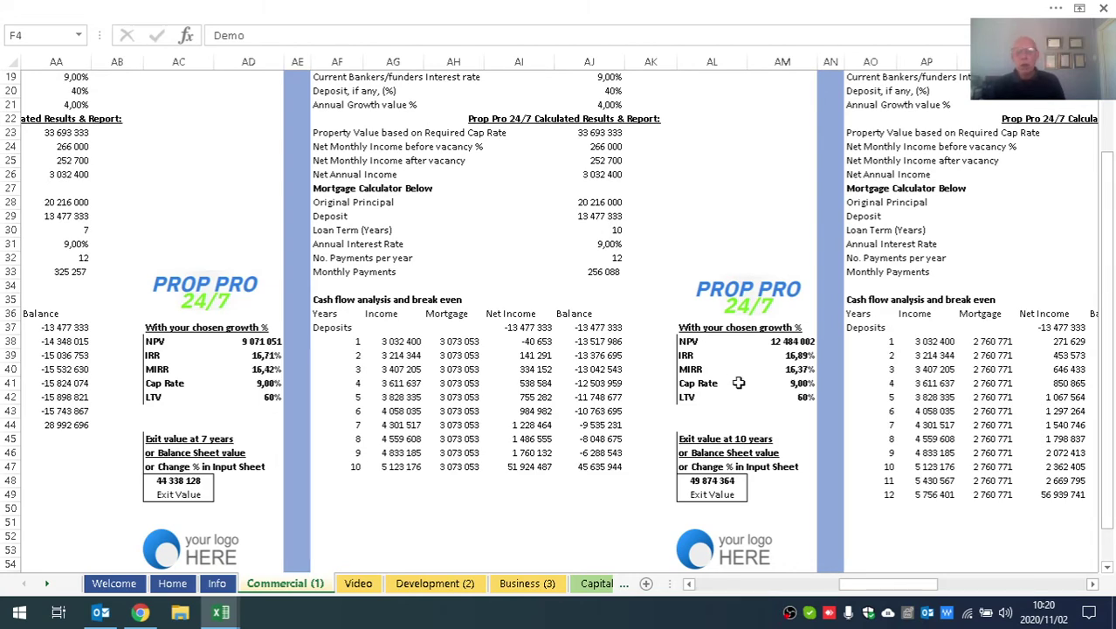
scroll(737, 382, up, 3)
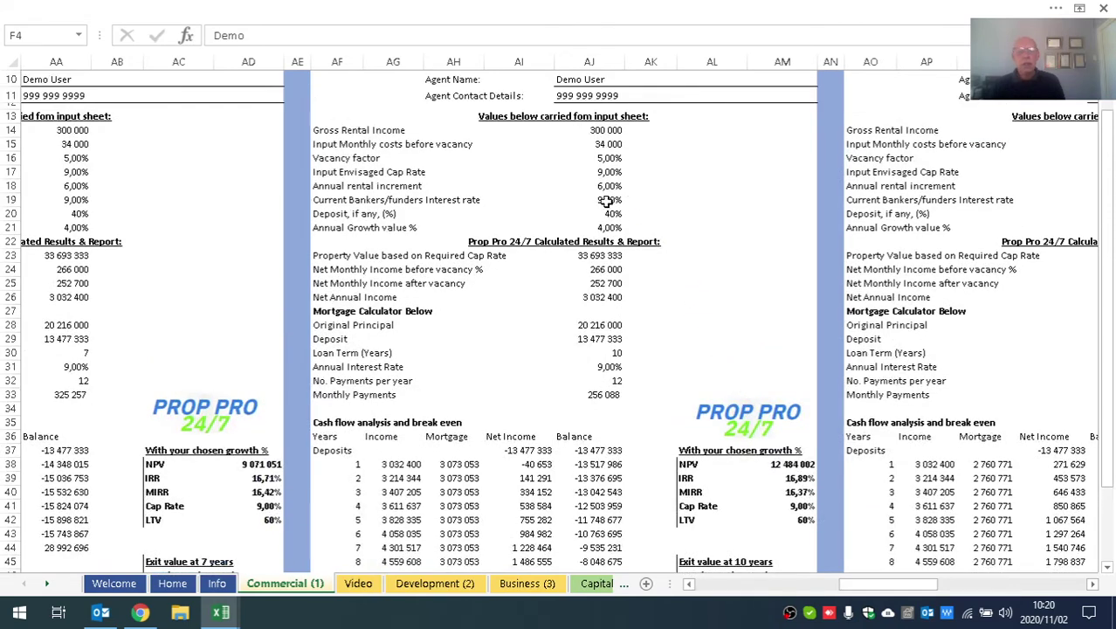
scroll(738, 312, down, 2)
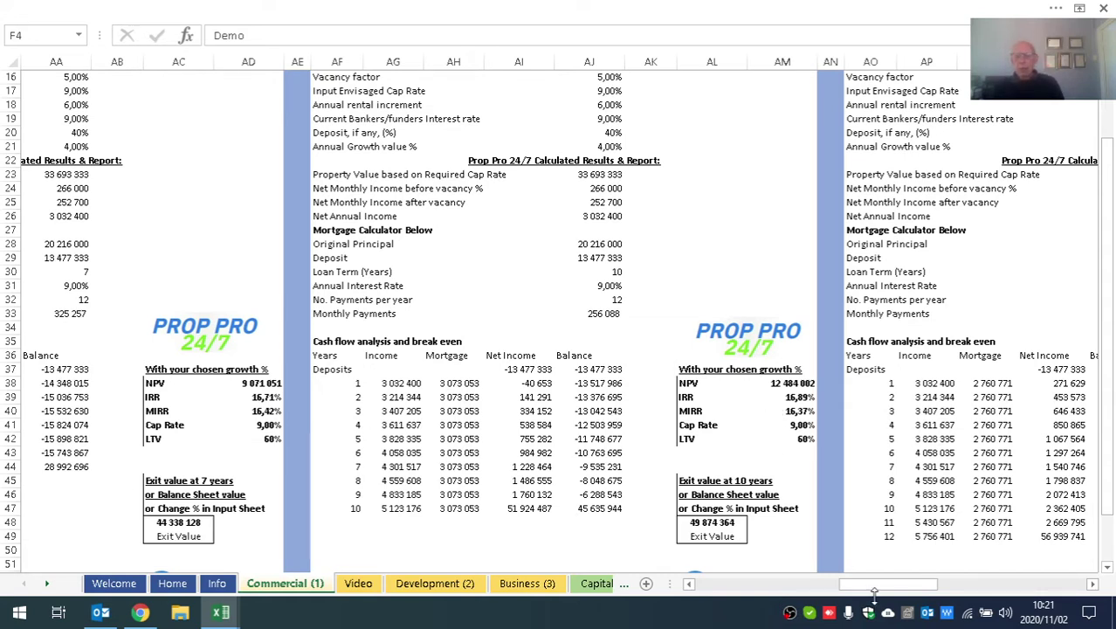
Change the envisaged cap rate in the input area to 9,5%
drag(877, 591, 716, 591)
scroll(445, 430, up, 1)
scroll(444, 431, up, 1)
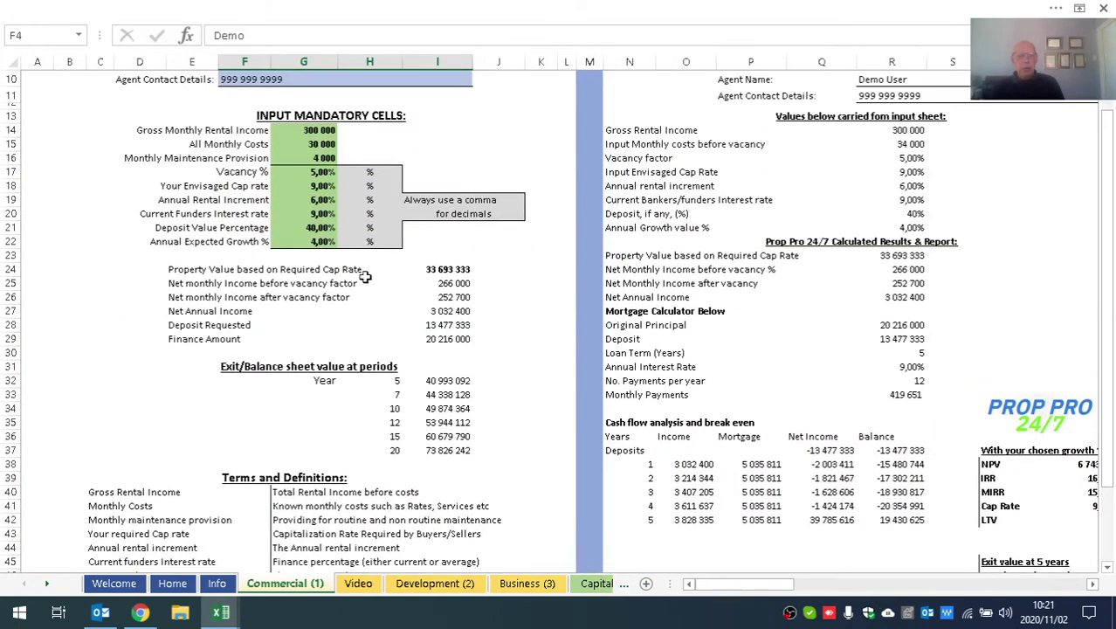
click(320, 186)
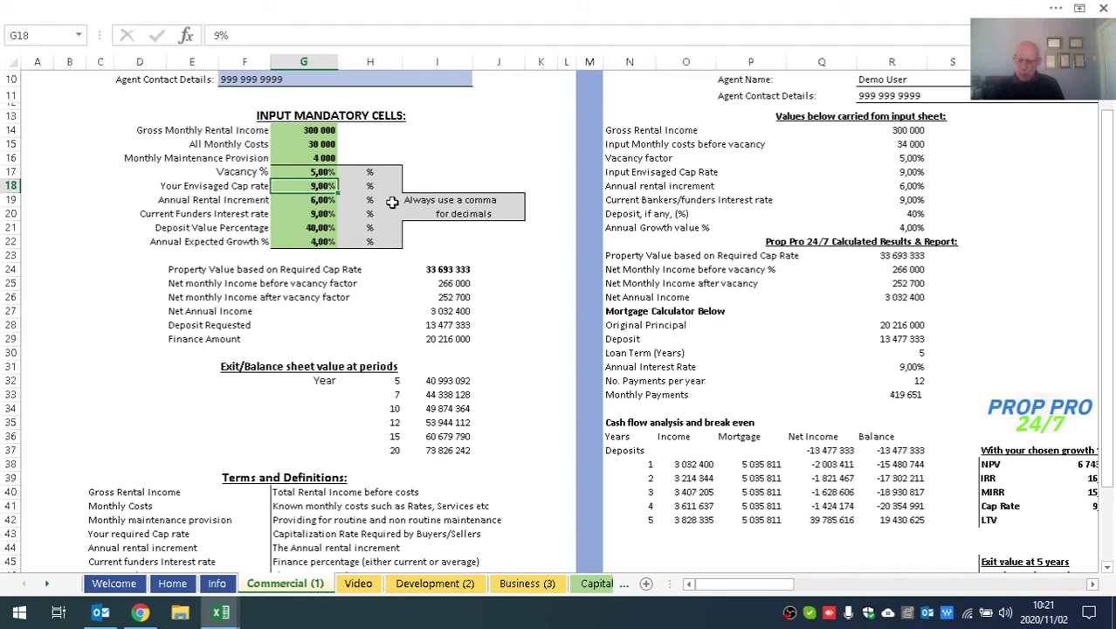
text(9,)
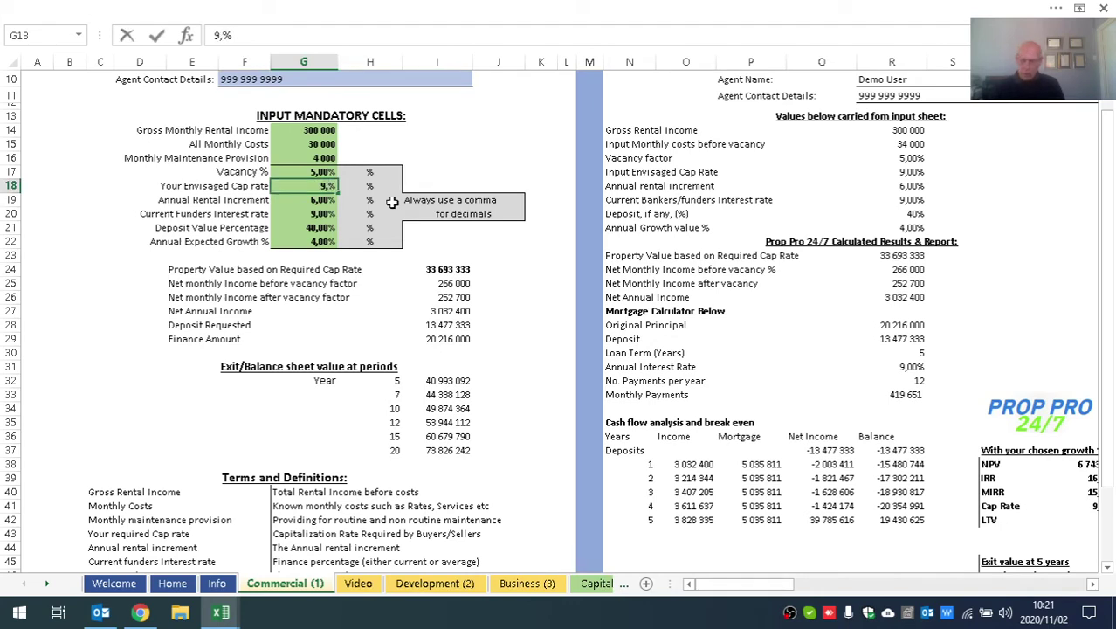
text(5)
key(Return)
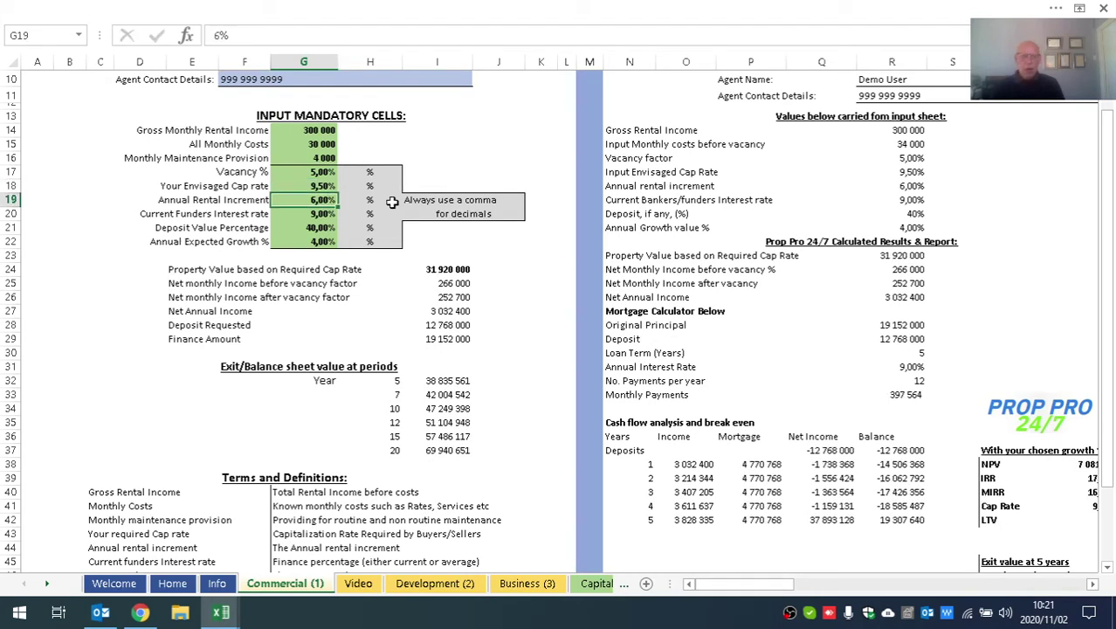
Review the recalculated cash flow, NPV, IRR and exit values in the 10-year report and the 15- and 20-year reports
drag(740, 587, 908, 590)
scroll(821, 542, up, 3)
scroll(847, 515, down, 4)
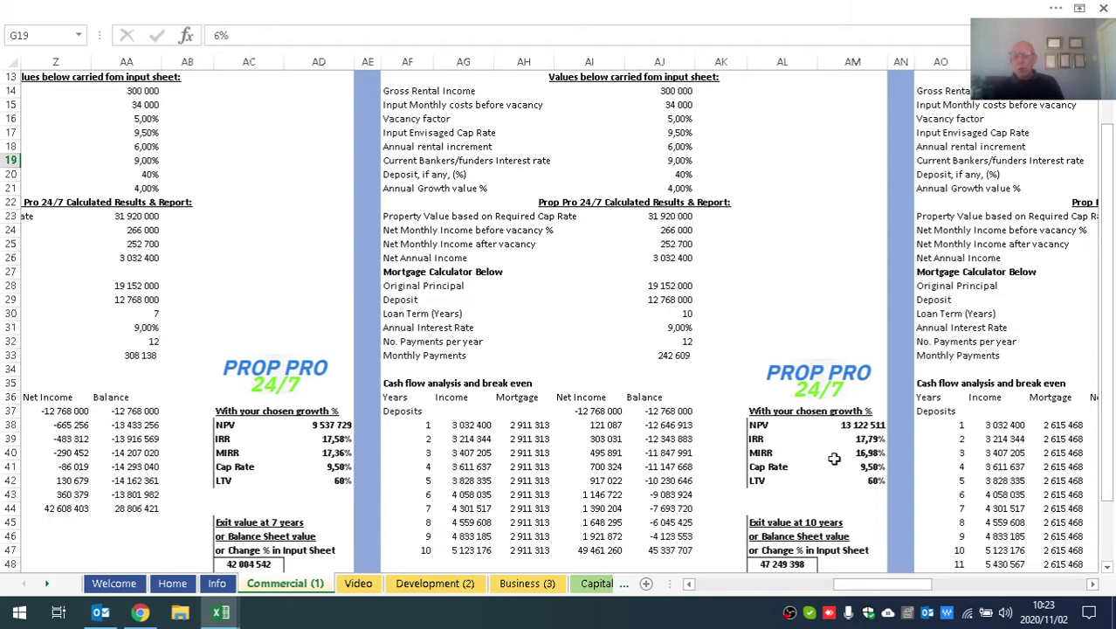
scroll(834, 459, up, 4)
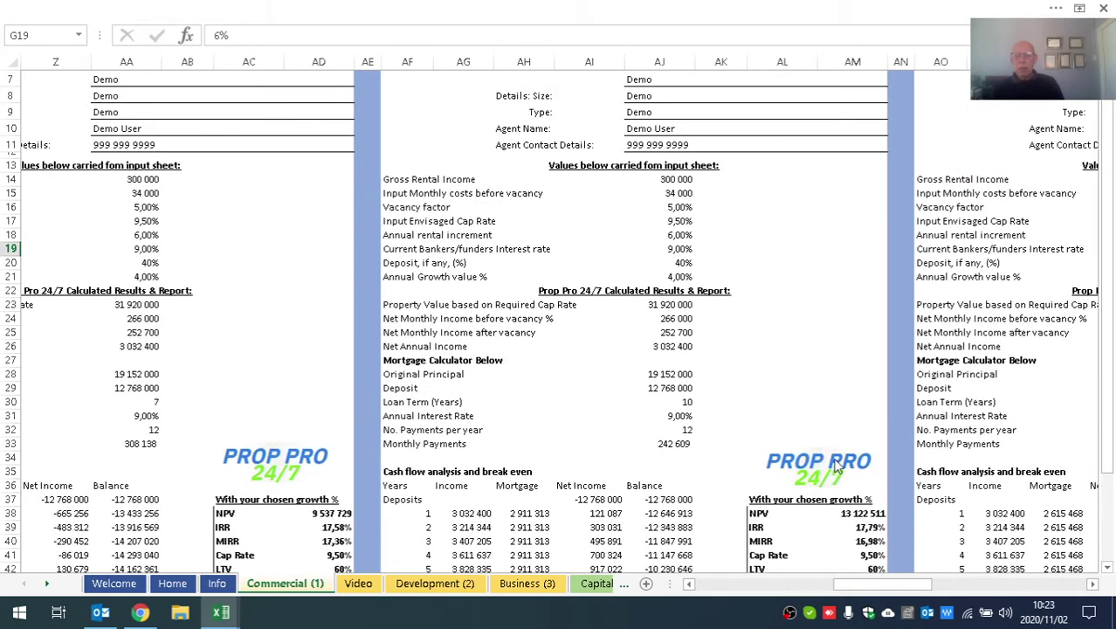
scroll(834, 466, down, 4)
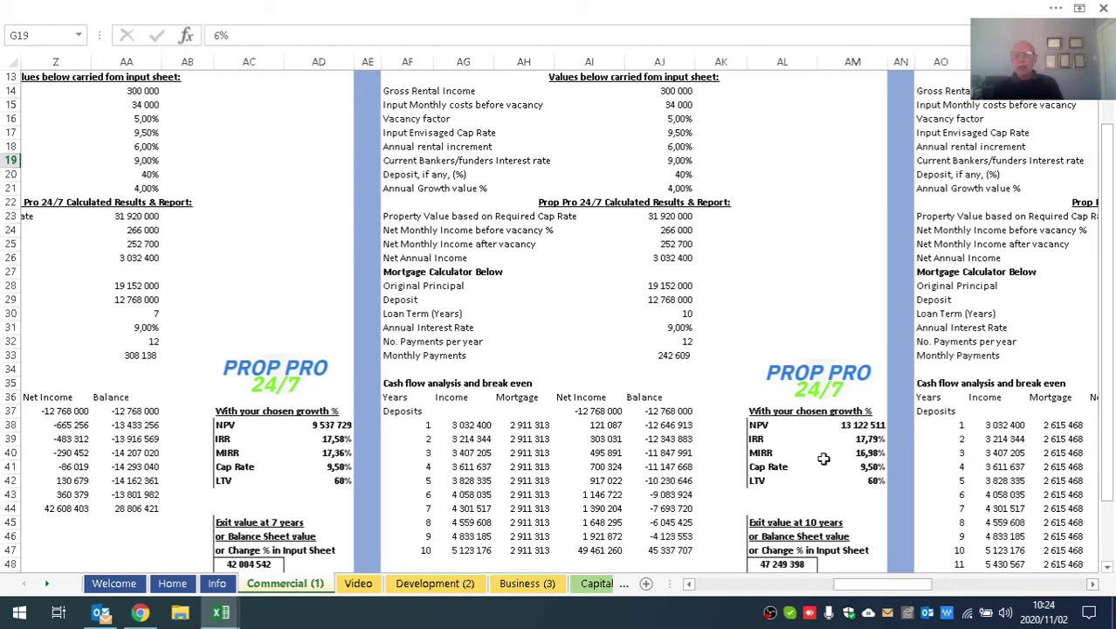
drag(871, 591, 1004, 581)
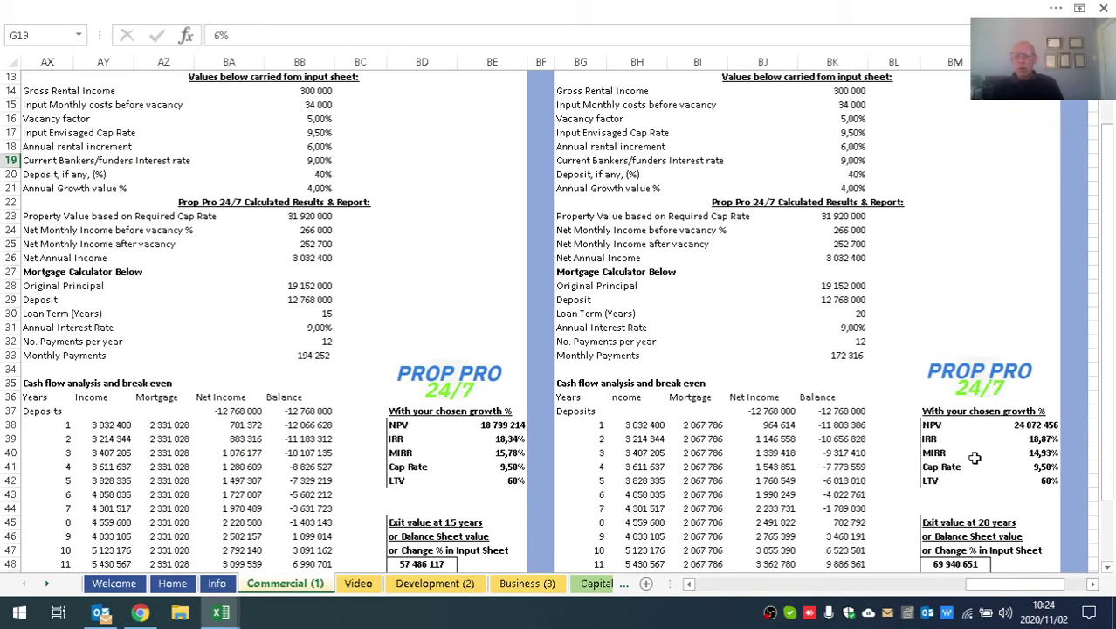
Examine the exit values in the 20-, 15-, 7- and 5-year reports and the period exit/balance sheet values in the input area
scroll(966, 450, down, 1)
scroll(966, 446, up, 5)
scroll(966, 445, down, 3)
scroll(966, 450, down, 2)
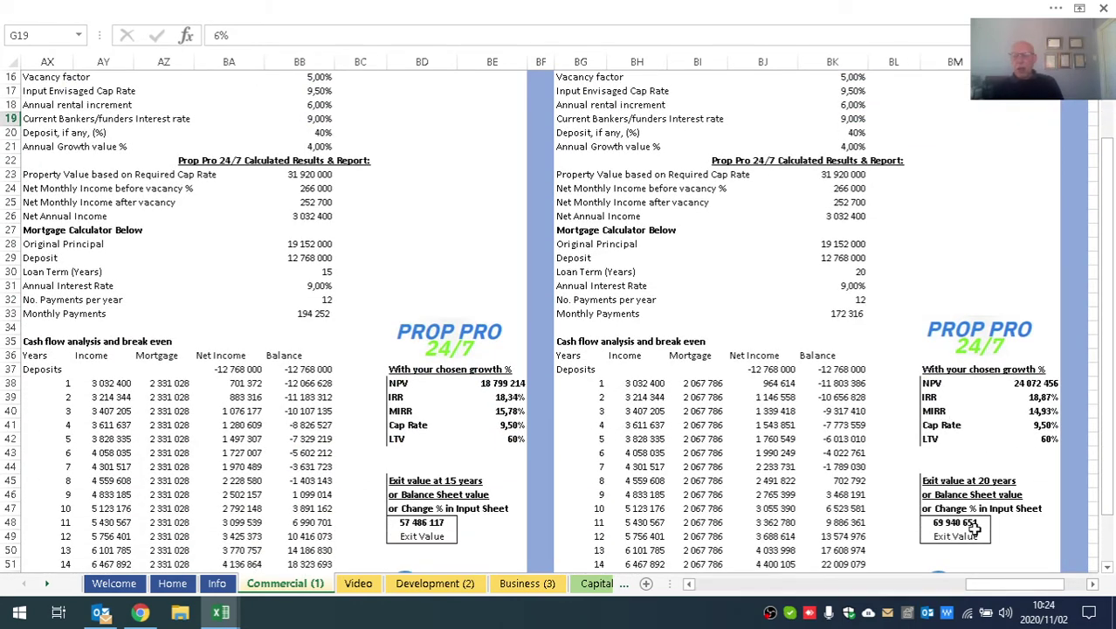
drag(993, 587, 786, 589)
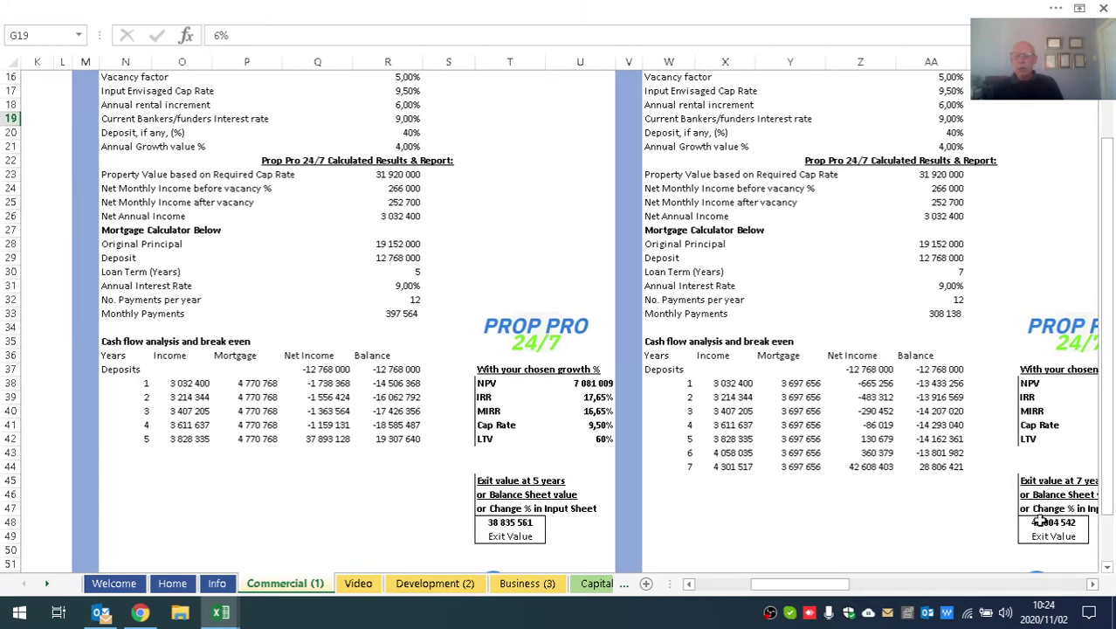
drag(767, 584, 715, 587)
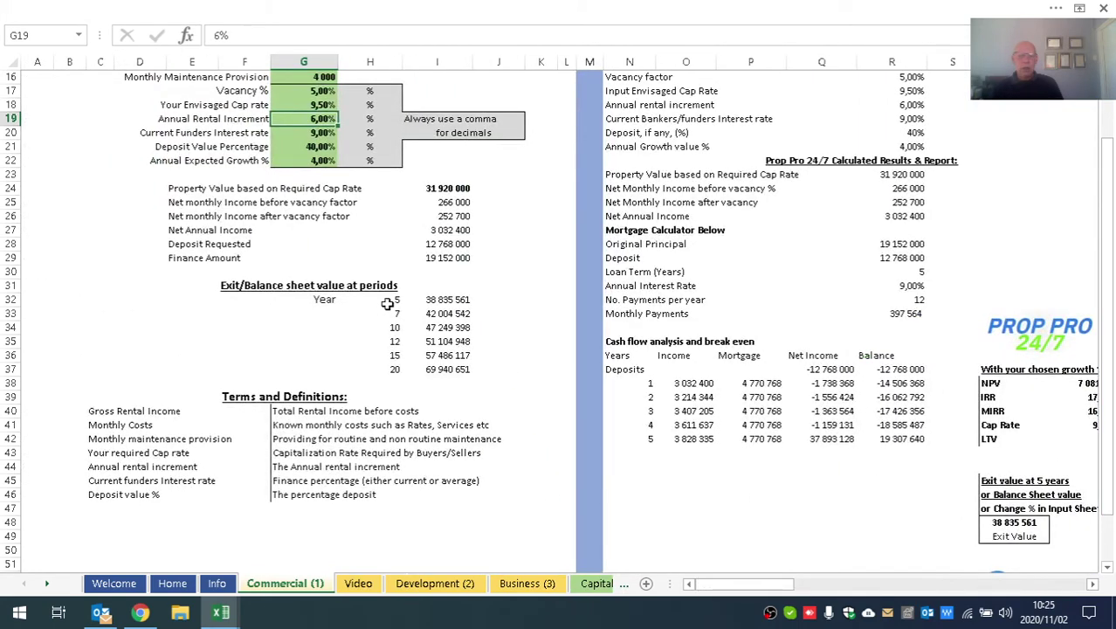
scroll(401, 325, up, 1)
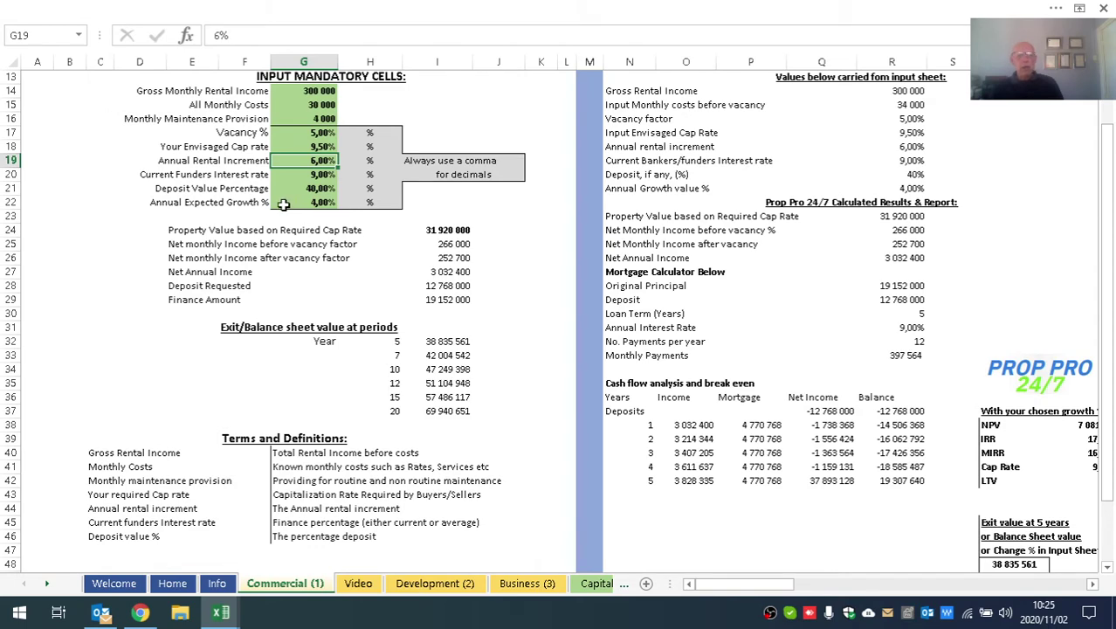
scroll(504, 391, up, 2)
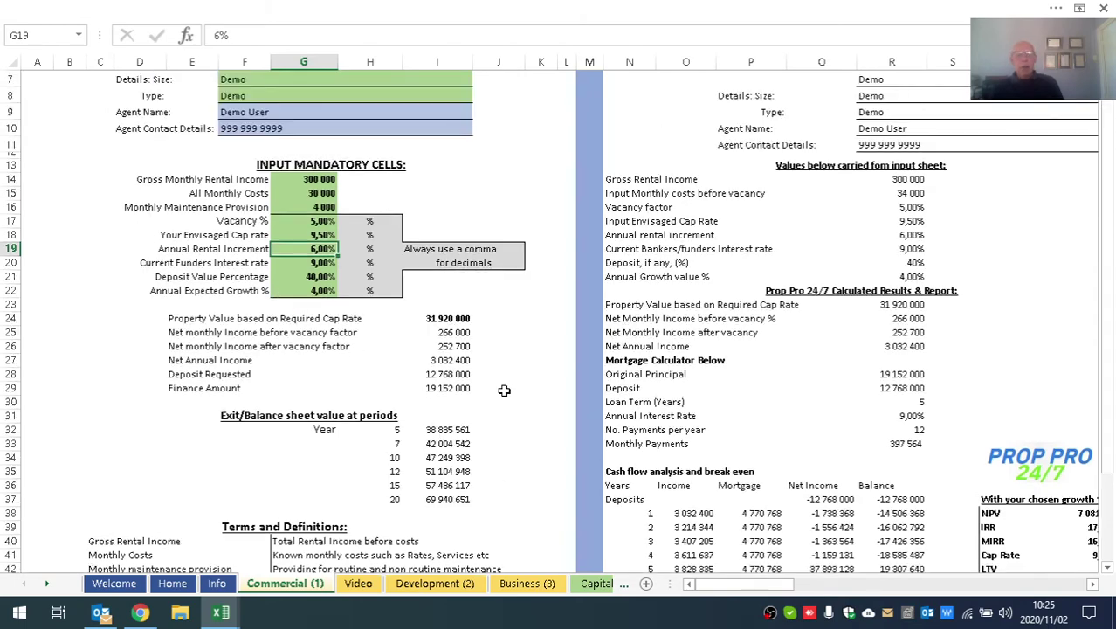
Set the deposit value percentage in the input area to 100%
click(295, 278)
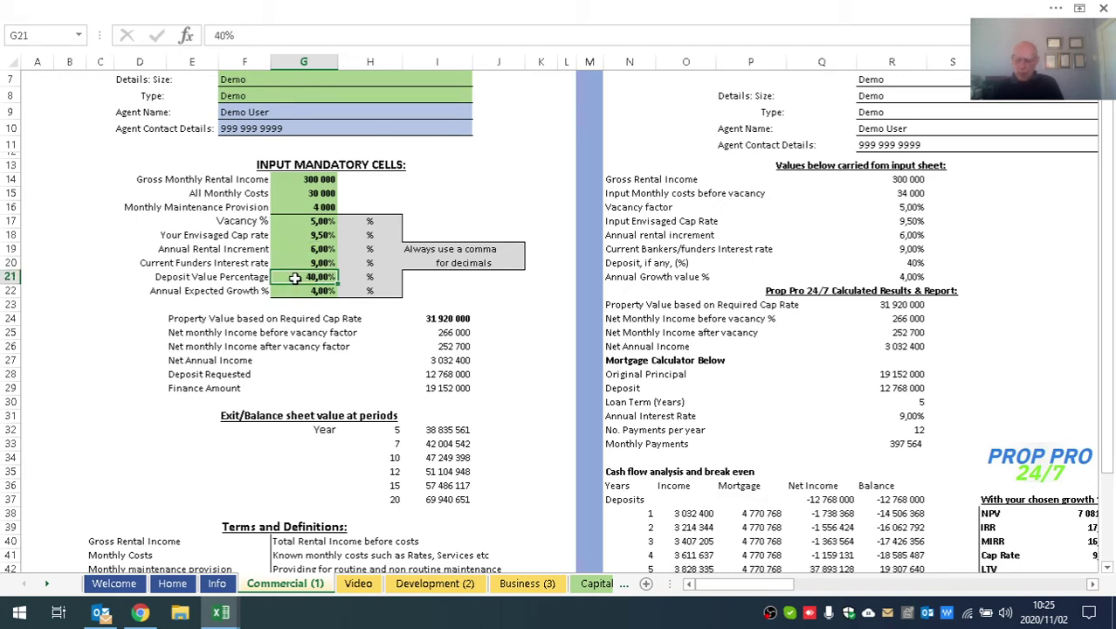
text(100)
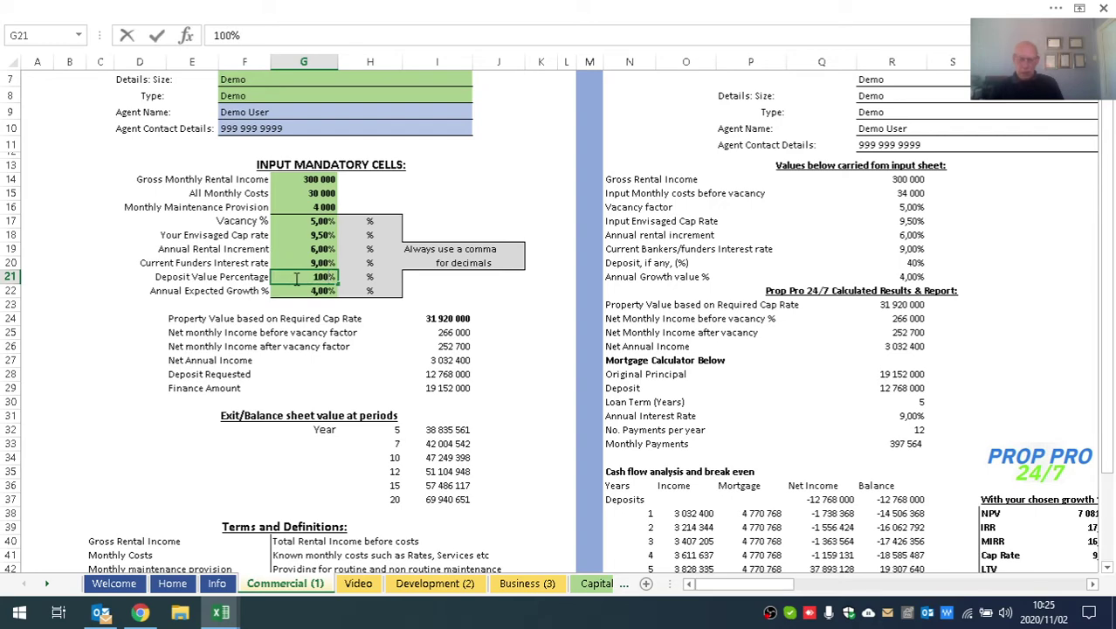
key(Return)
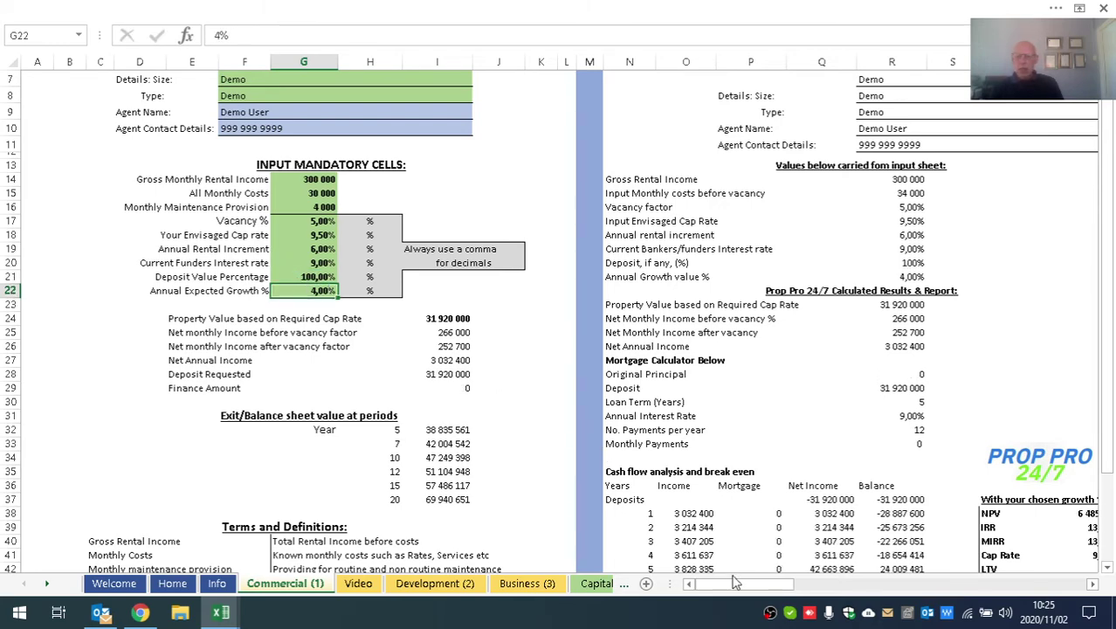
Review the mortgage figures, cash flow, NPV, IRR and exit values in the 7- and 10-year reports for the fully paid deposit
drag(749, 584, 881, 591)
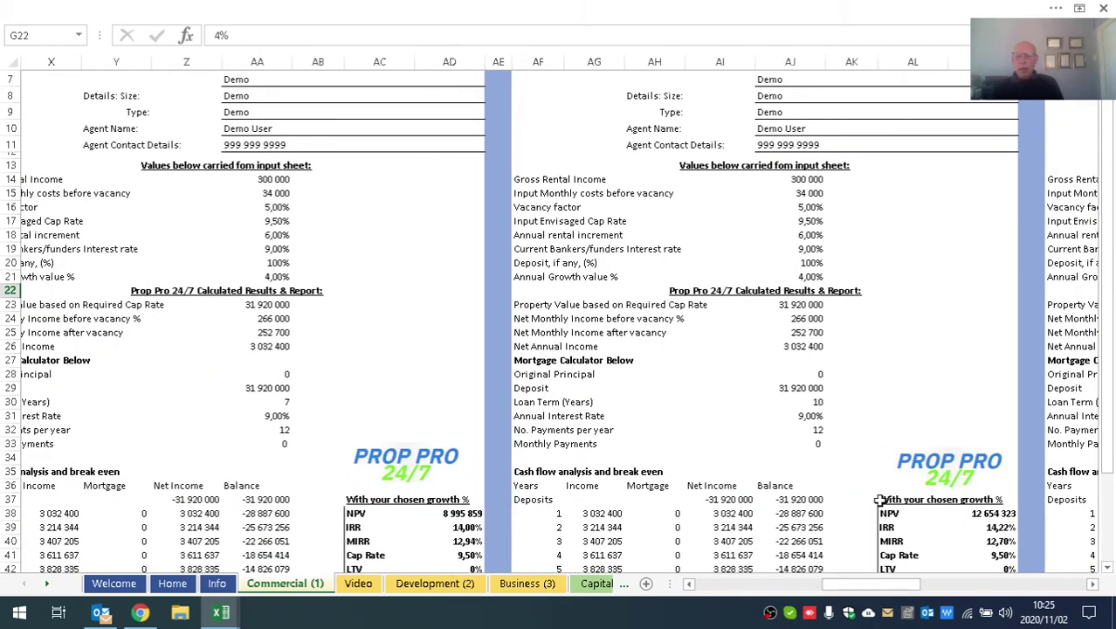
scroll(877, 501, down, 1)
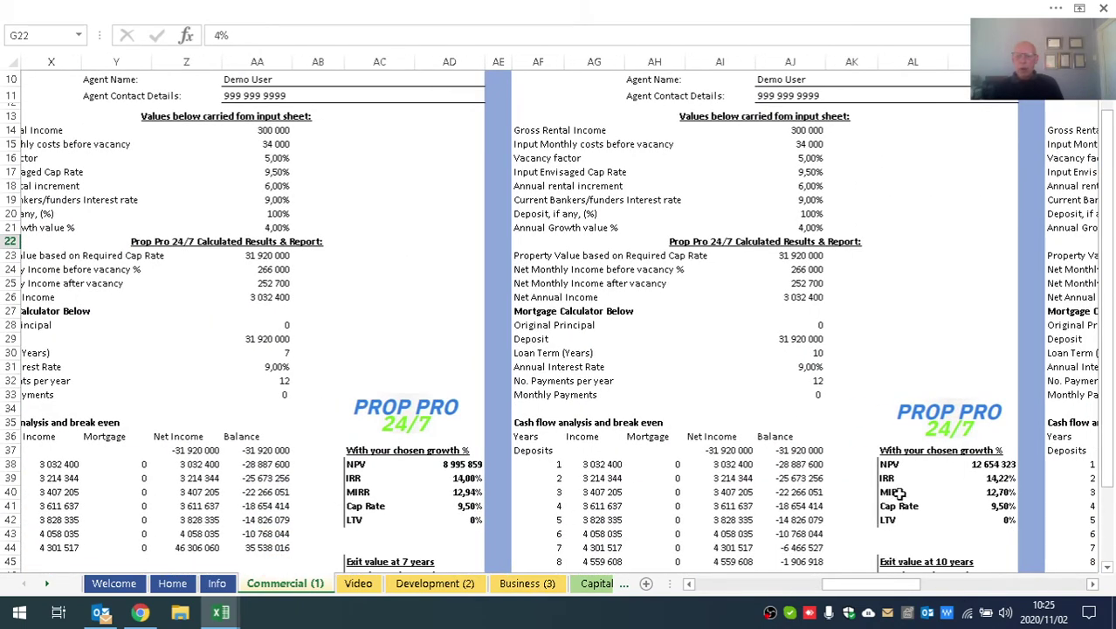
scroll(898, 493, up, 3)
scroll(898, 492, down, 2)
scroll(899, 493, up, 1)
scroll(904, 503, up, 1)
scroll(901, 493, down, 4)
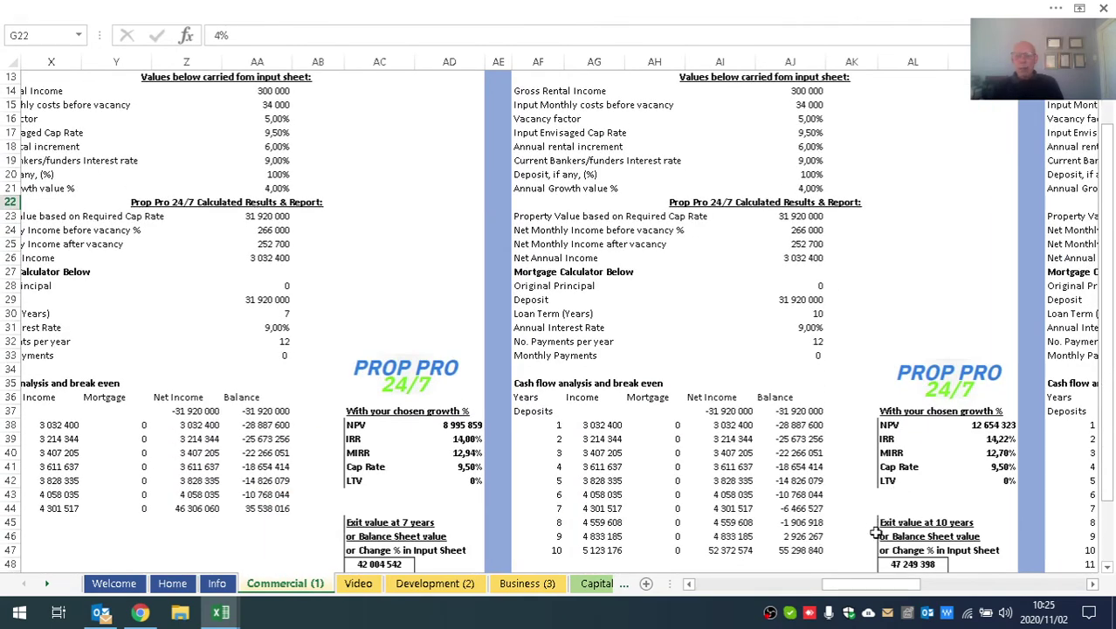
Change the deposit value percentage in the input area to 50%
drag(863, 587, 701, 591)
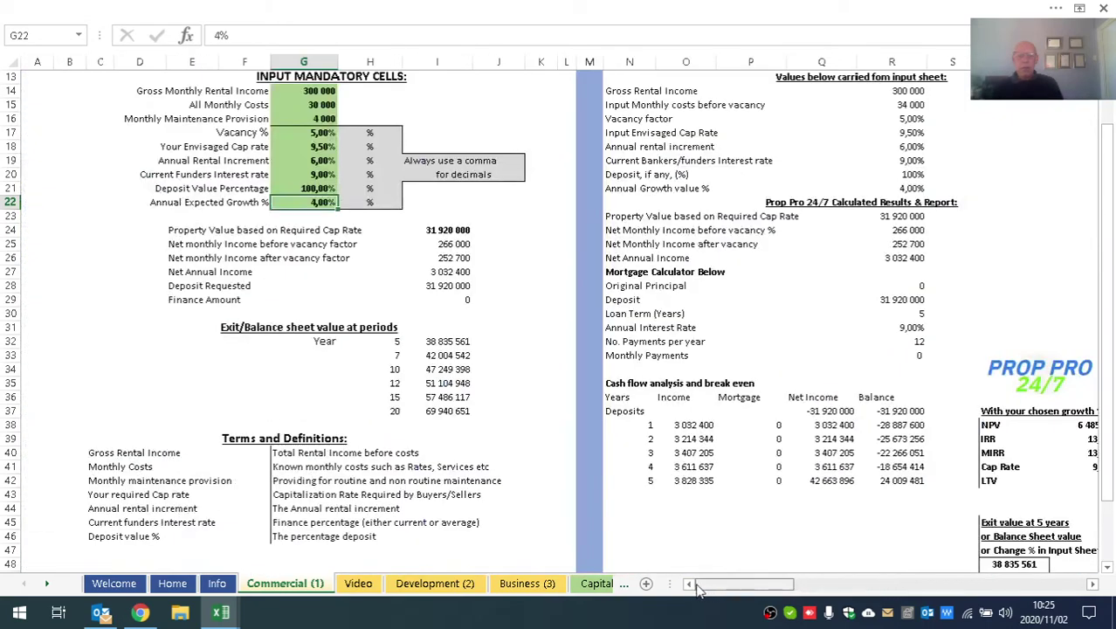
click(304, 188)
text(50)
key(Return)
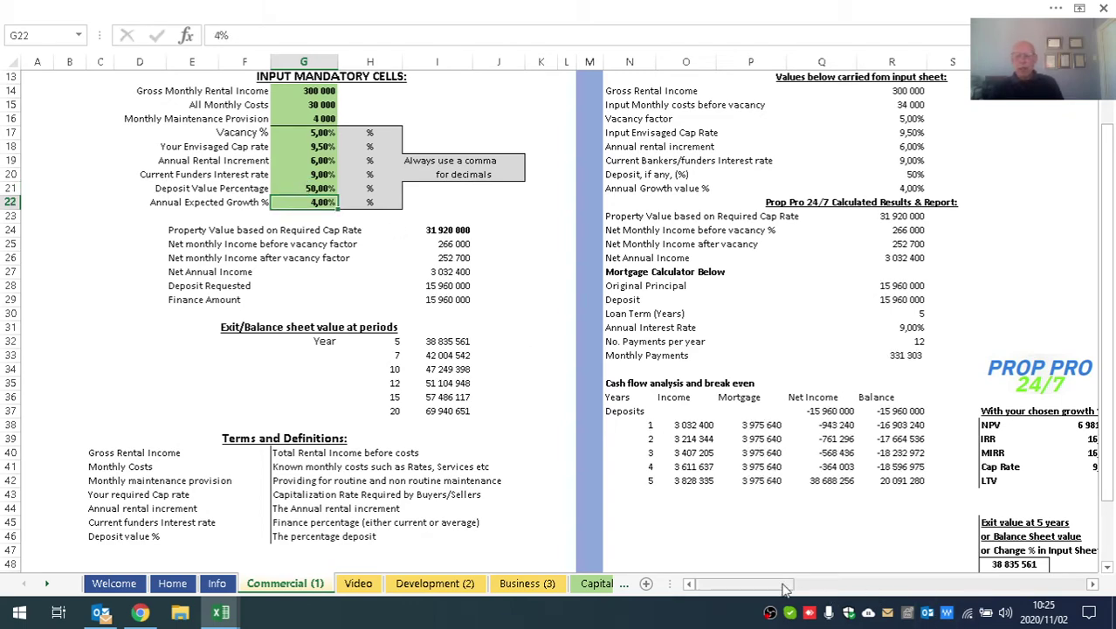
Check the recalculated cash flow and return metrics in the 7- and 10-year reports for the 50% deposit
drag(774, 586, 885, 583)
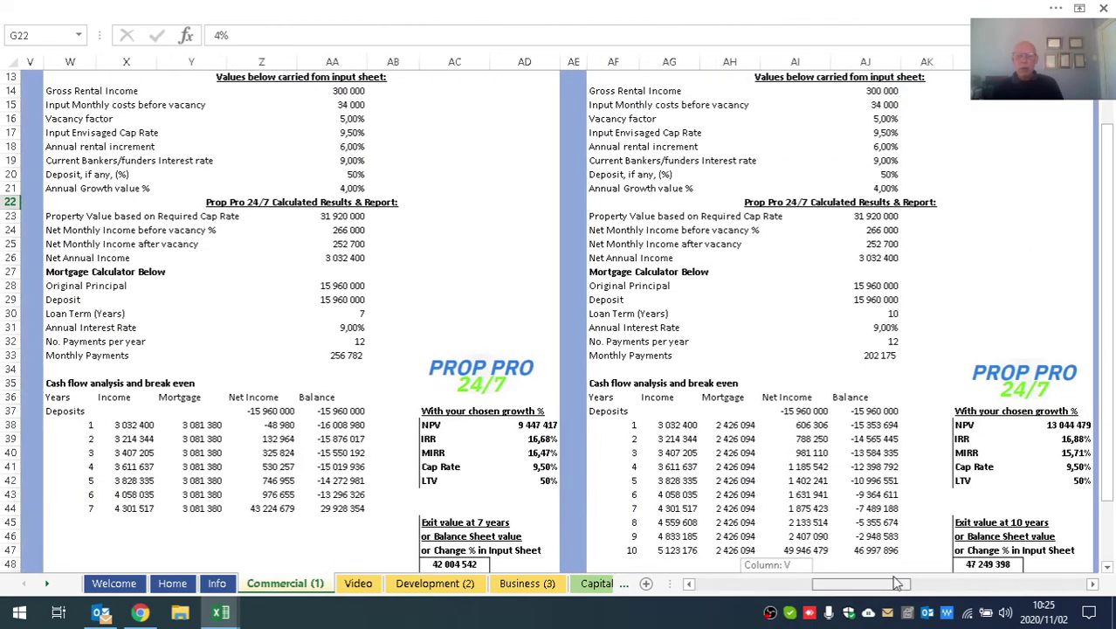
scroll(925, 477, down, 1)
scroll(925, 477, up, 5)
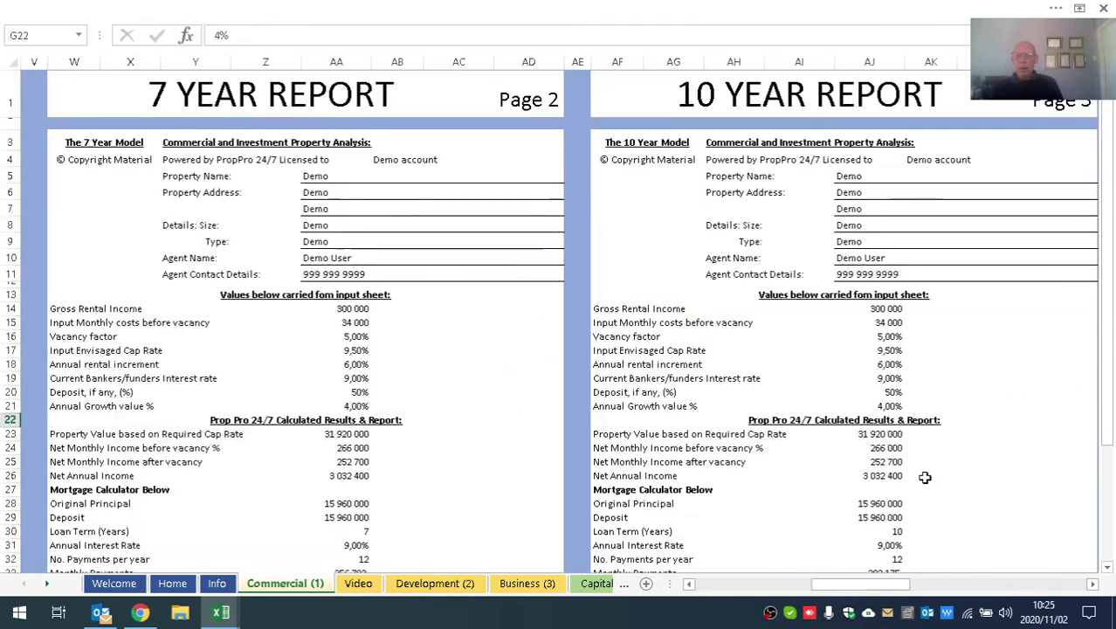
scroll(924, 477, down, 4)
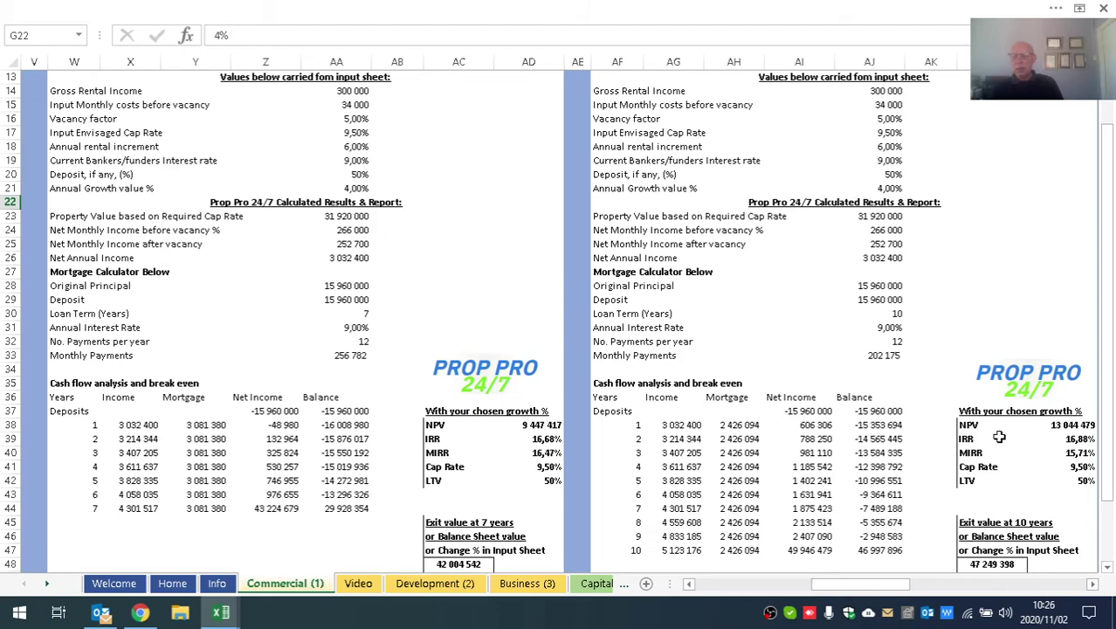
Raise the annual rental increment in the input area to 8%
drag(869, 583, 734, 592)
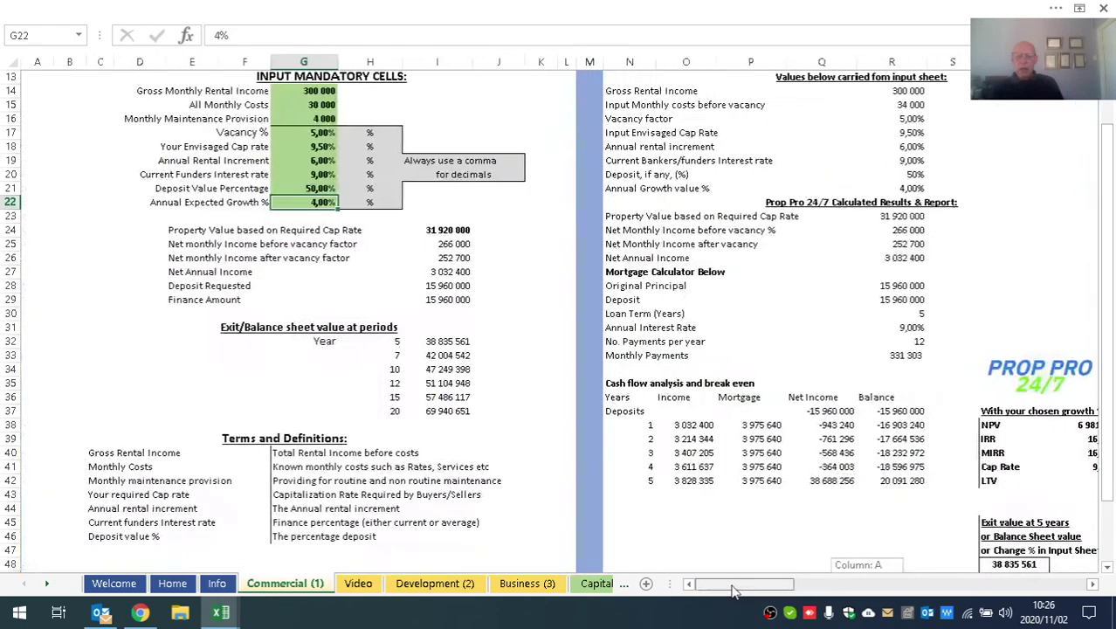
click(291, 162)
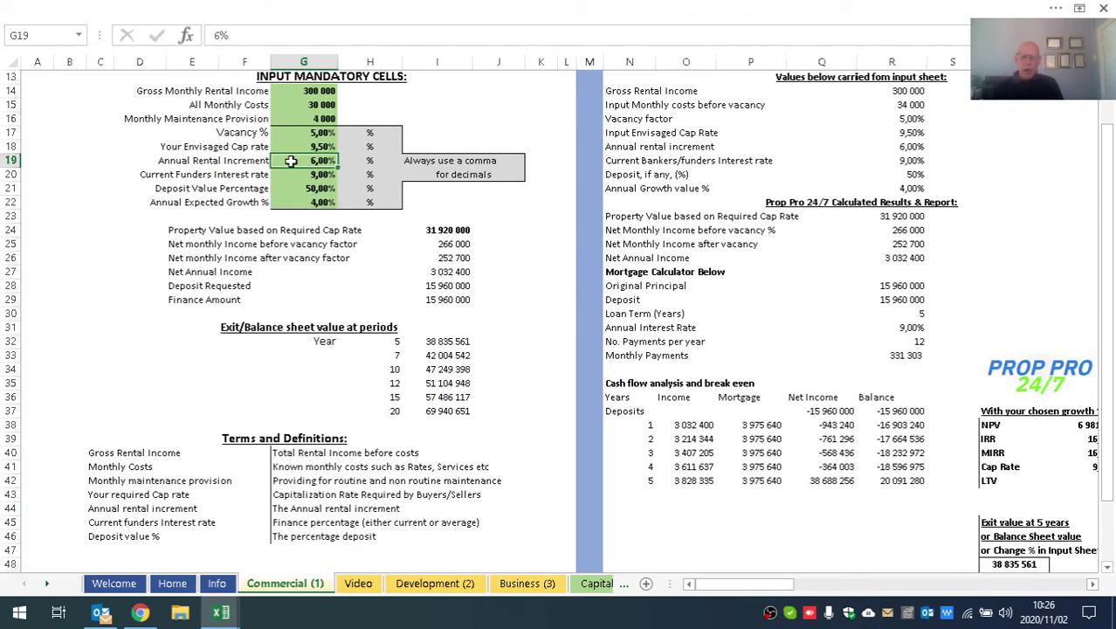
text(8)
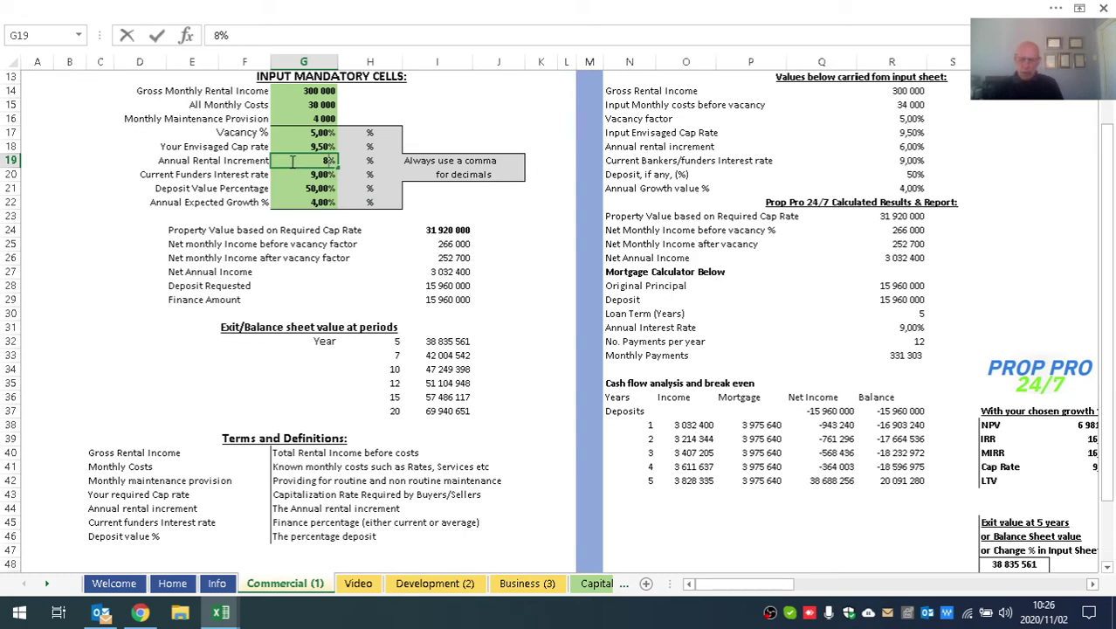
key(Return)
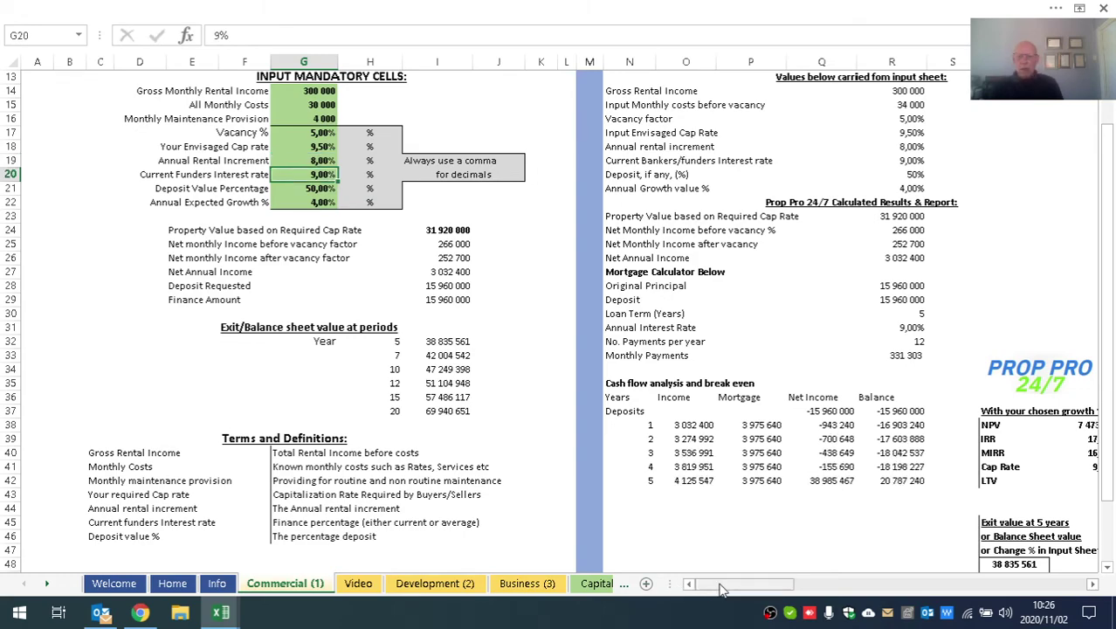
Review the 10-year report's cash flow, NPV, IRR and MIRR for the 8% rental increment
drag(721, 590, 853, 596)
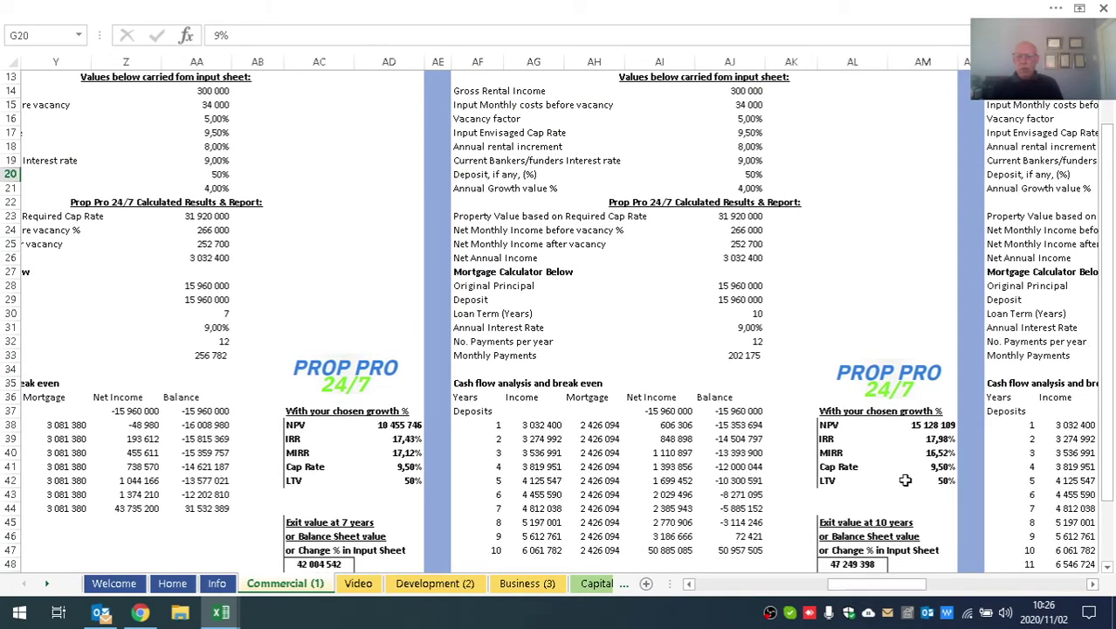
scroll(905, 480, up, 2)
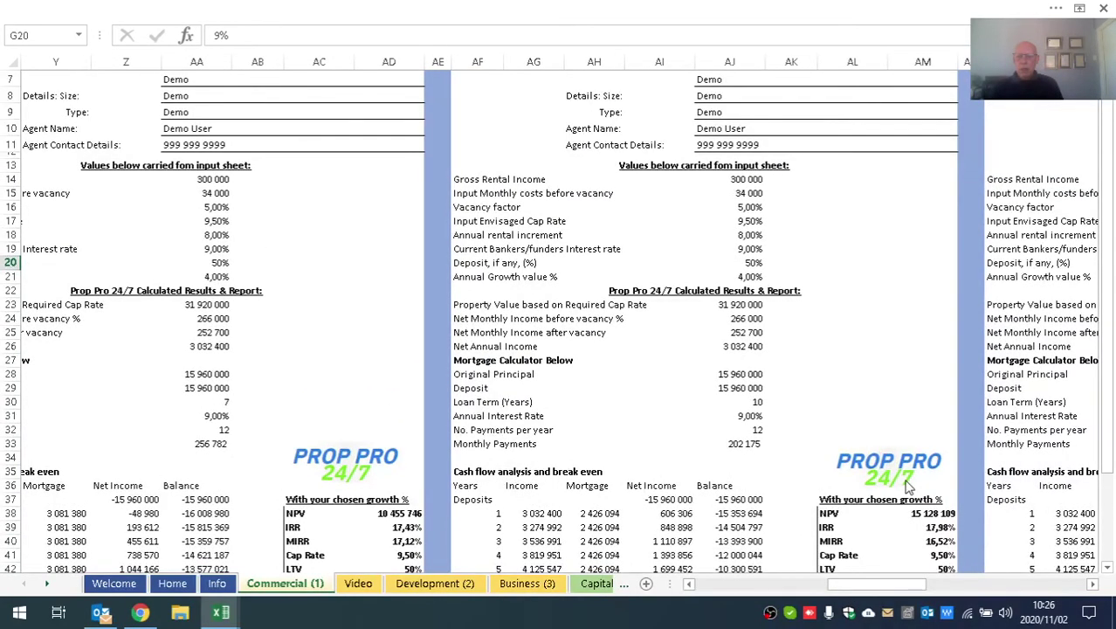
scroll(911, 527, down, 1)
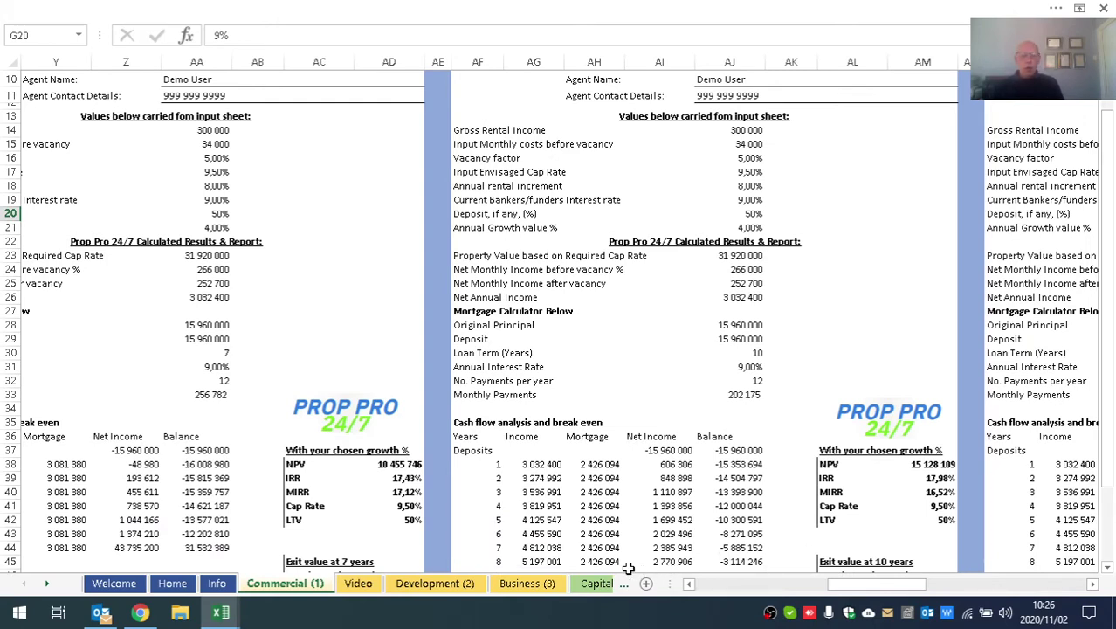
View the Development (2) and Business (3) calculator sheets, and return to the Commercial (1) sheet
click(441, 583)
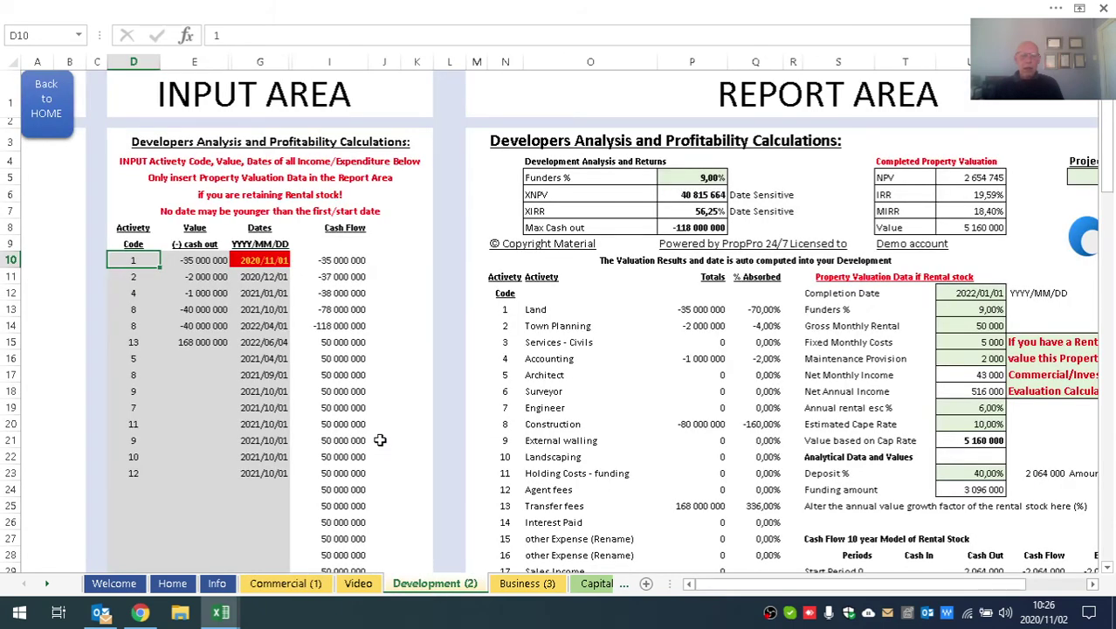
click(523, 583)
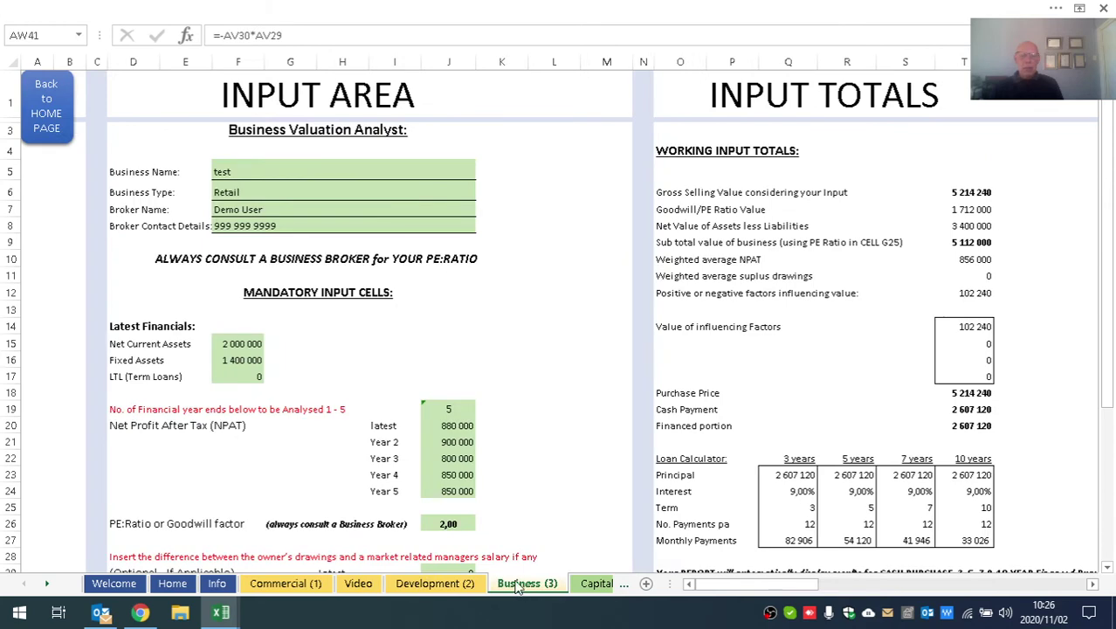
click(288, 584)
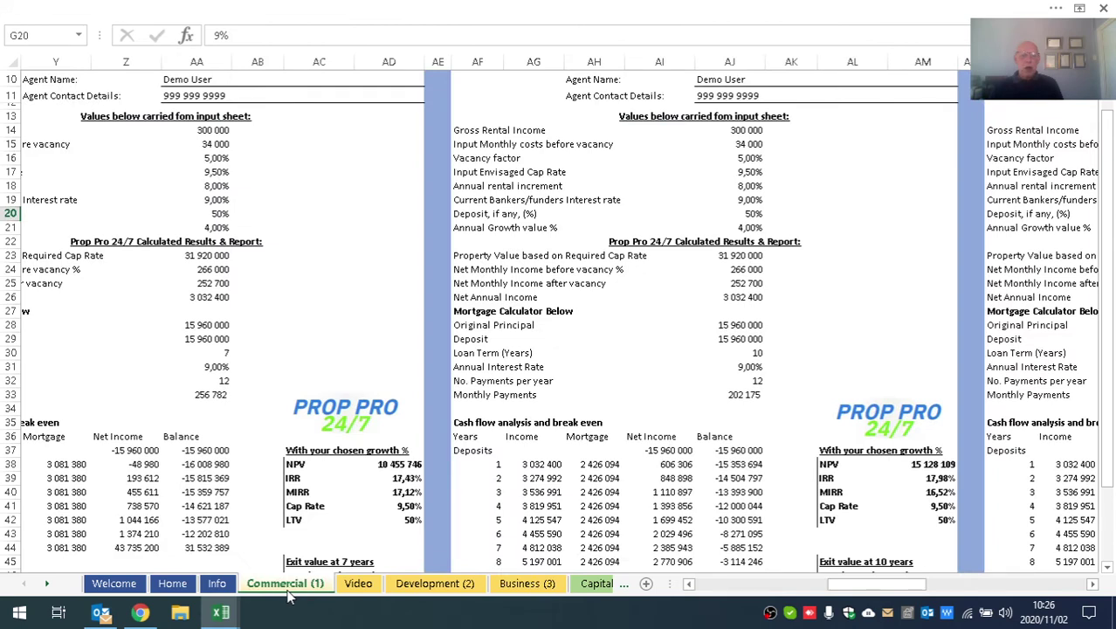
Switch to the Tomprop Calculators site in Chrome and look through the report history
mouse_move(140, 615)
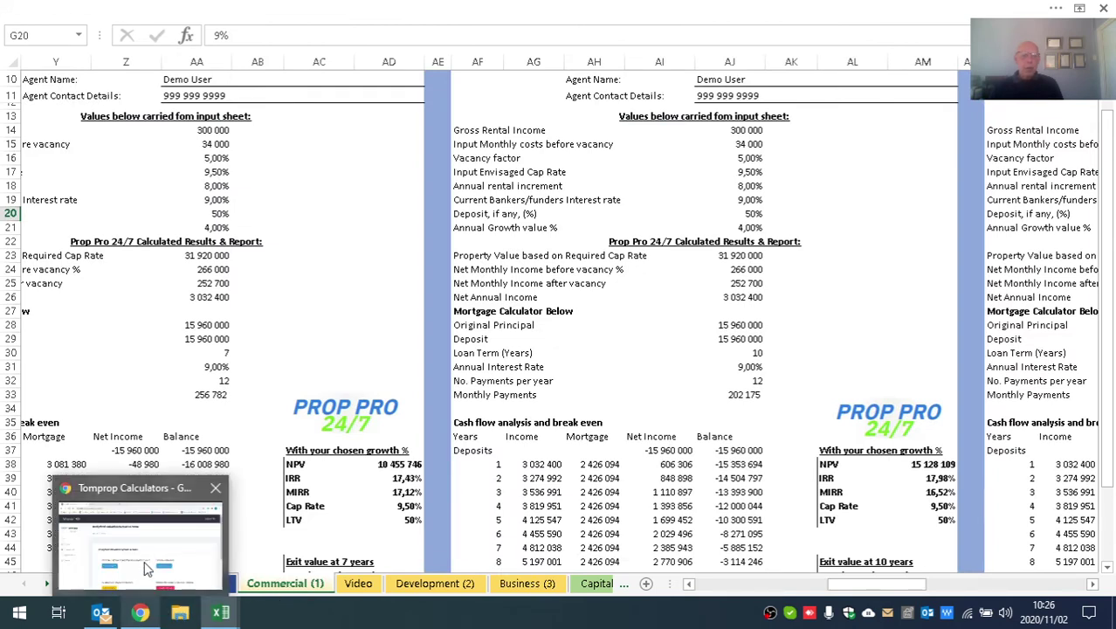
click(147, 564)
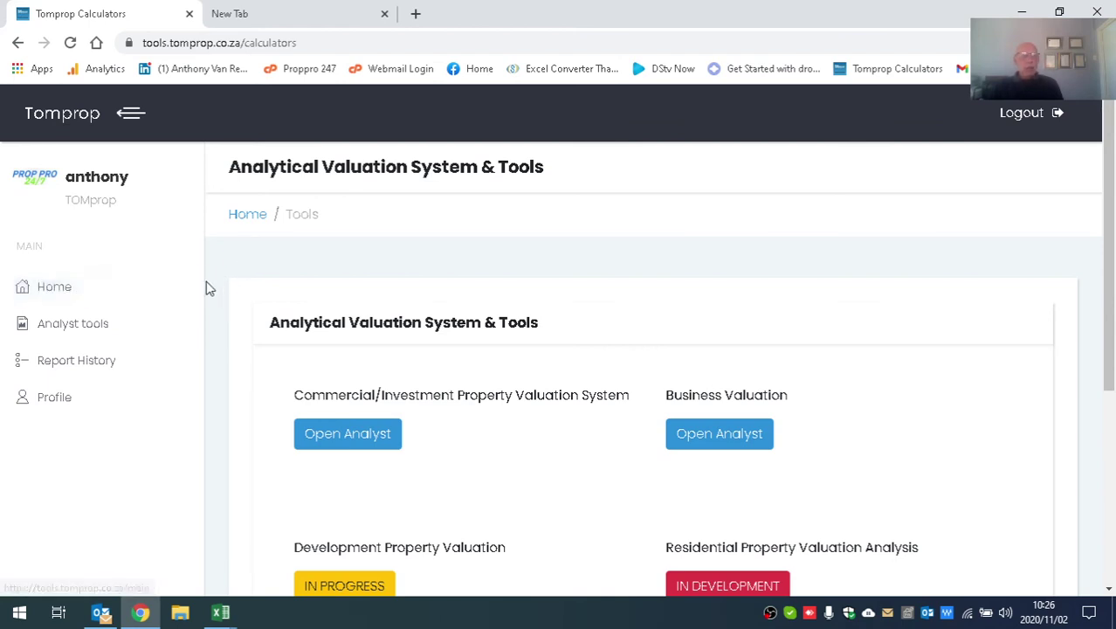
click(84, 368)
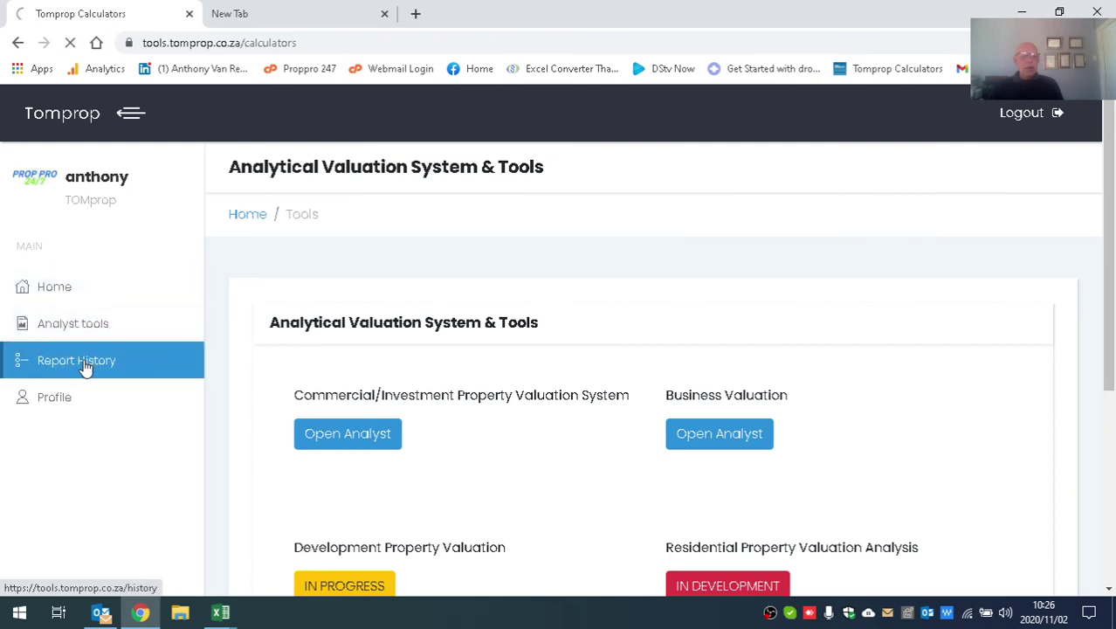
scroll(524, 411, down, 3)
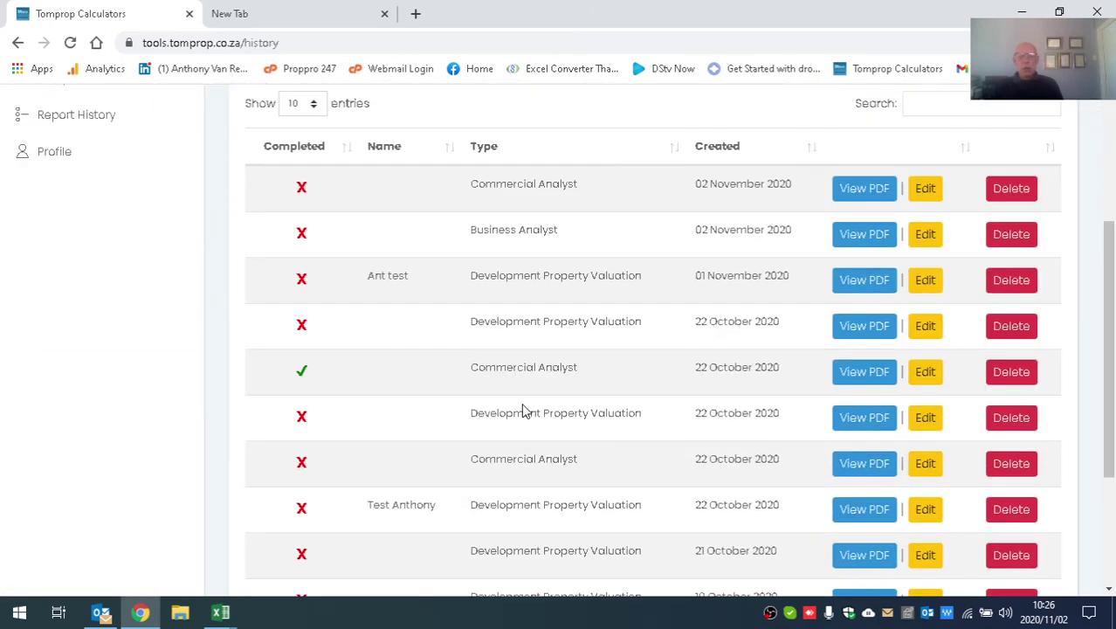
Open a Commercial Analyst report's PDF from the history and look through its 5- to 20-year models
scroll(526, 411, down, 2)
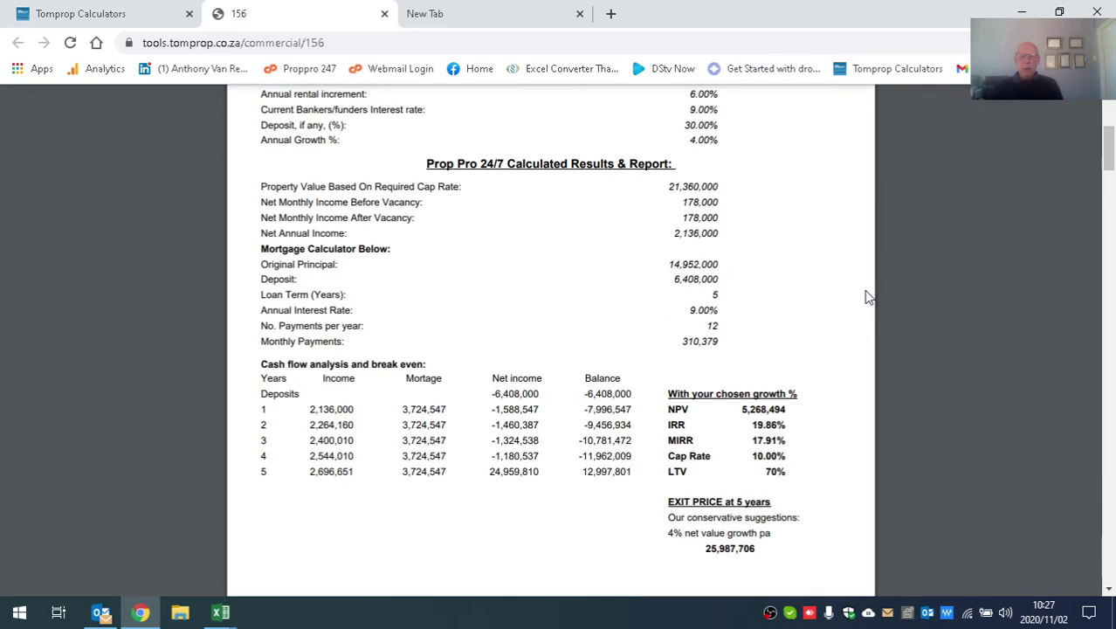
scroll(866, 297, down, 15)
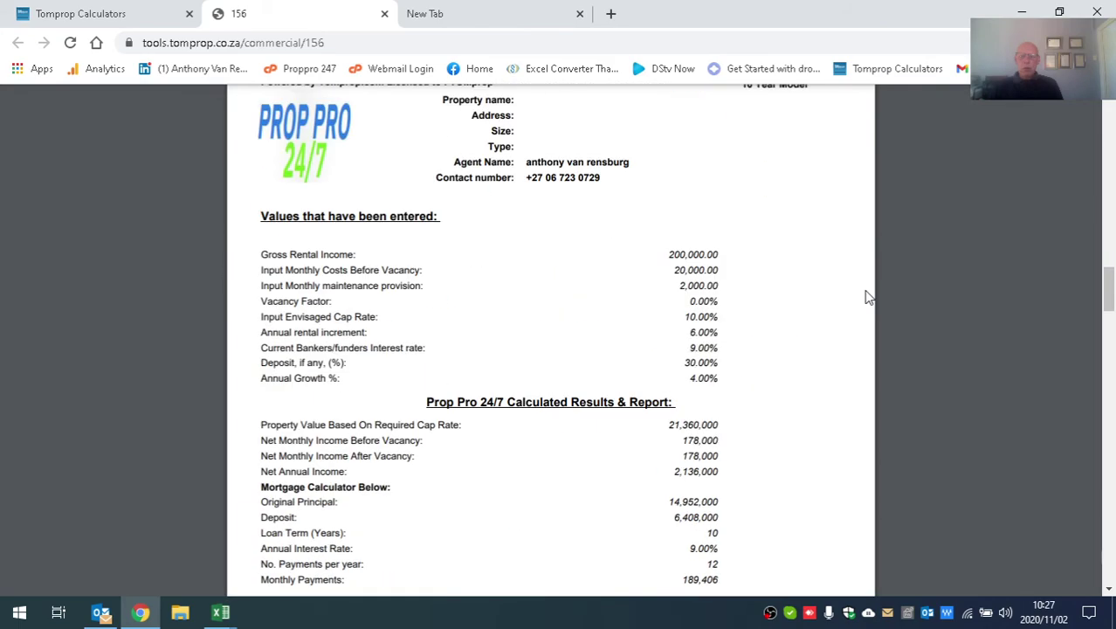
scroll(867, 298, down, 15)
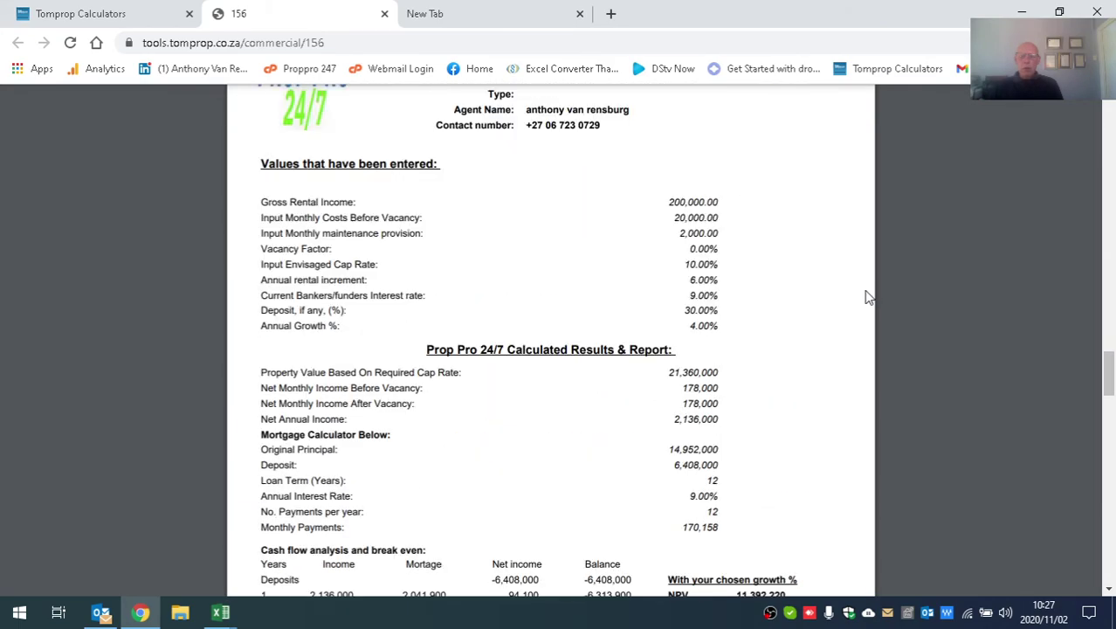
scroll(867, 298, down, 4)
scroll(866, 298, down, 4)
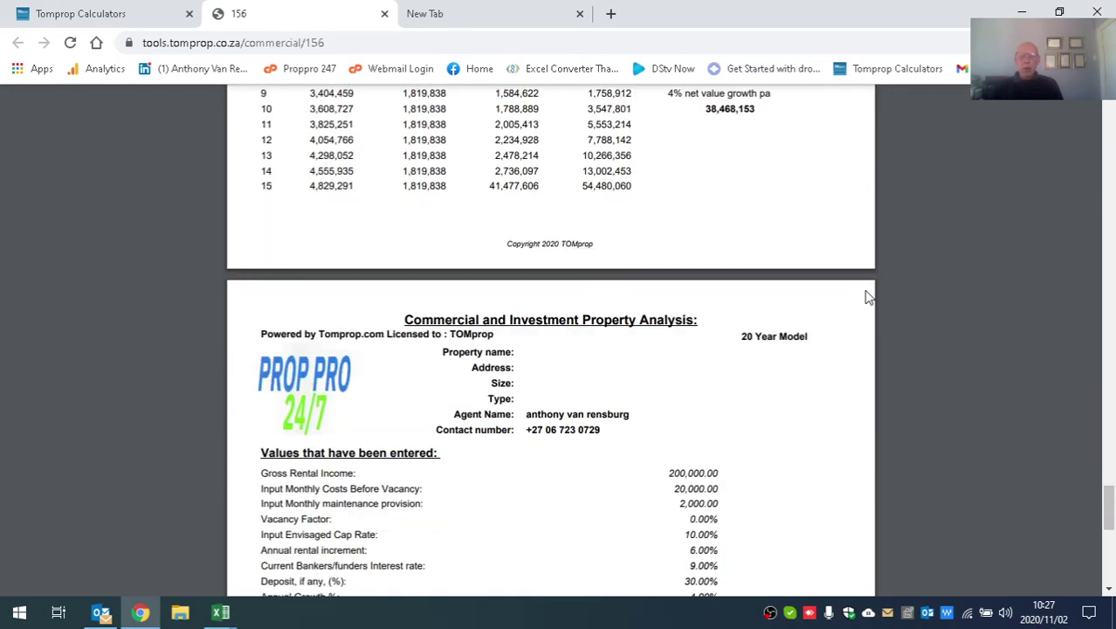
scroll(867, 298, down, 20)
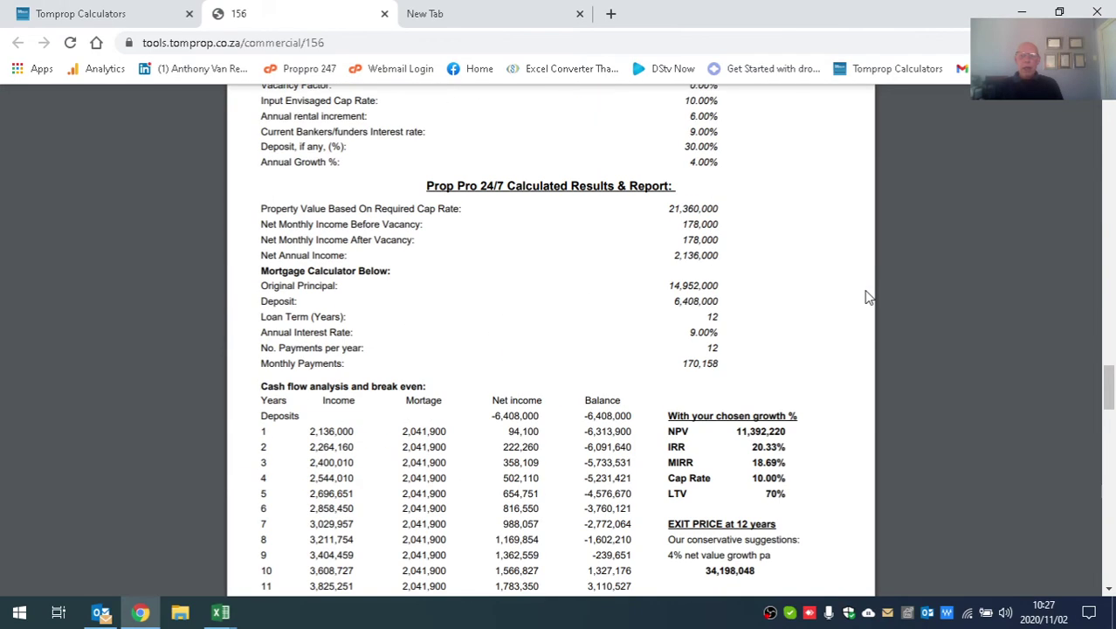
scroll(866, 298, down, 5)
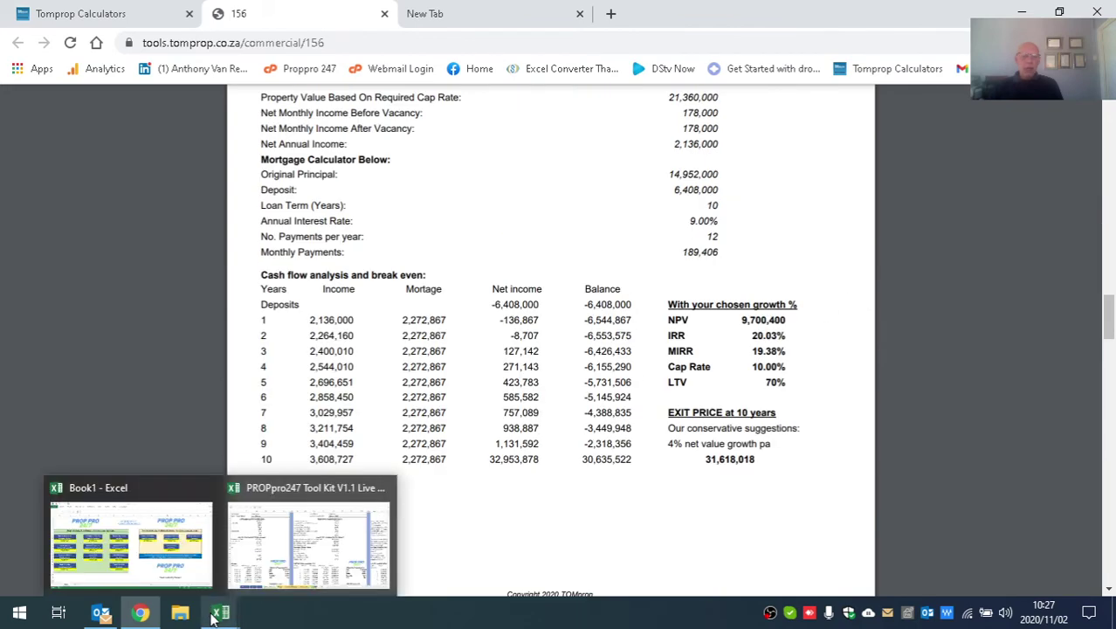
Switch to the Book1 workbook in Excel with the list of introduction and learner videos
click(214, 616)
click(131, 541)
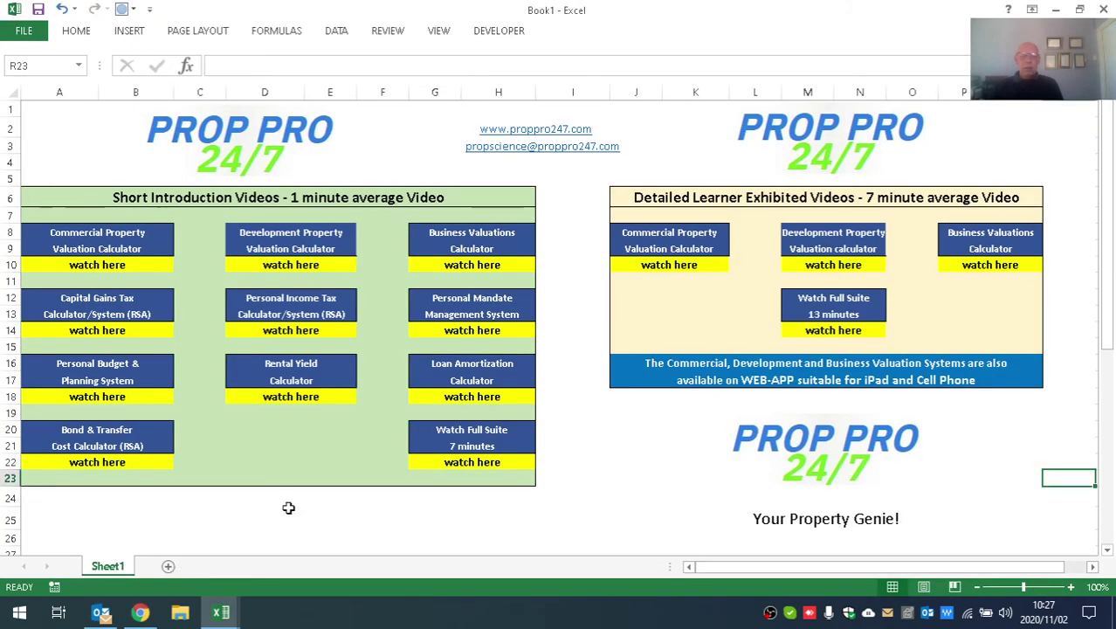